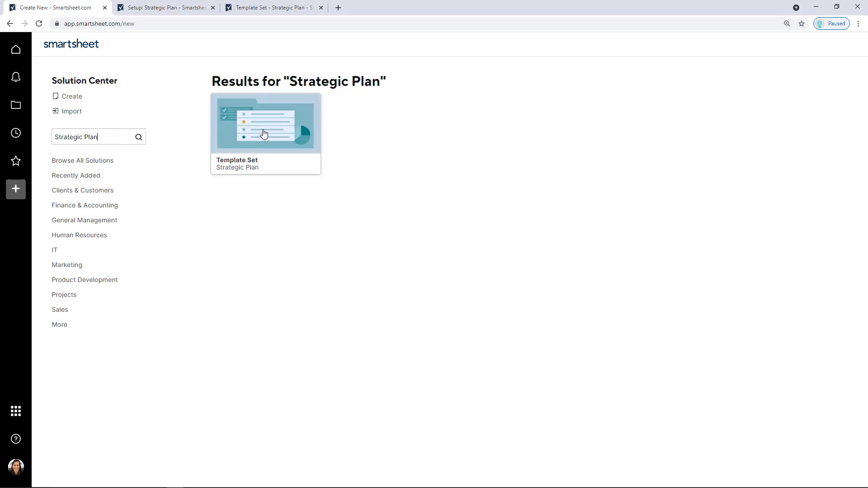
# Review the Strategic Plan template set's details in the Solution Center and its setup dashboard.
pyautogui.click(264, 133)
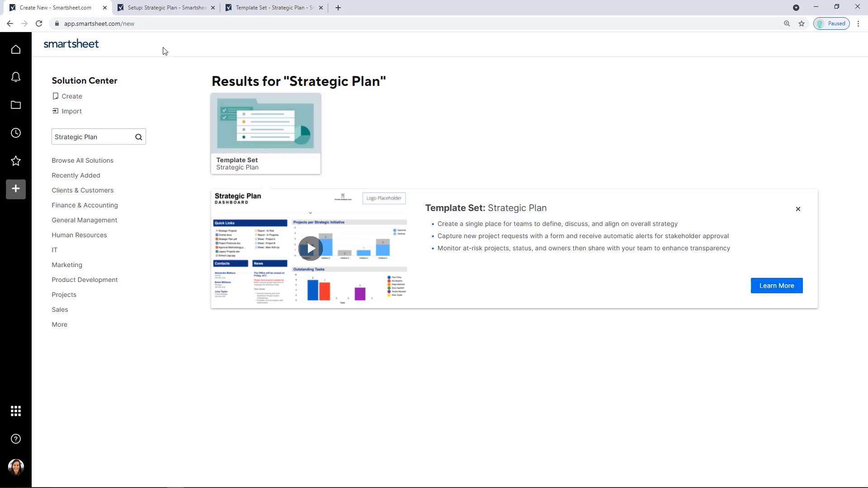
pyautogui.click(147, 12)
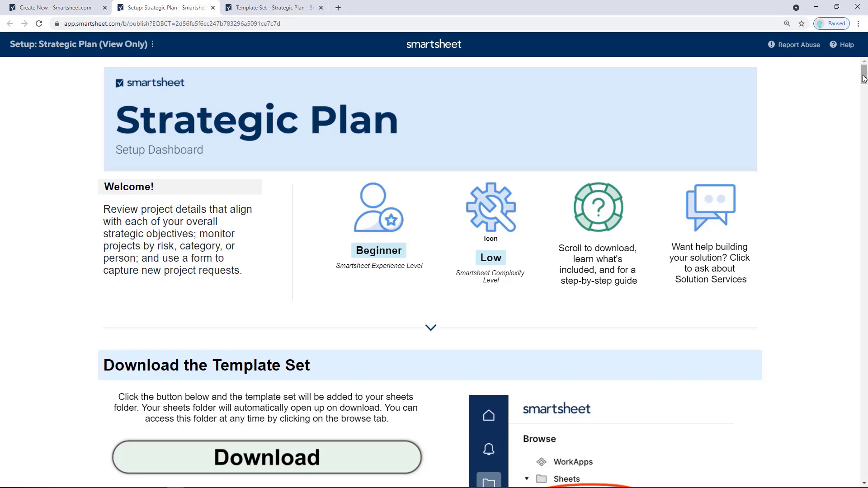
pyautogui.moveTo(865, 78); pyautogui.dragTo(864, 102)
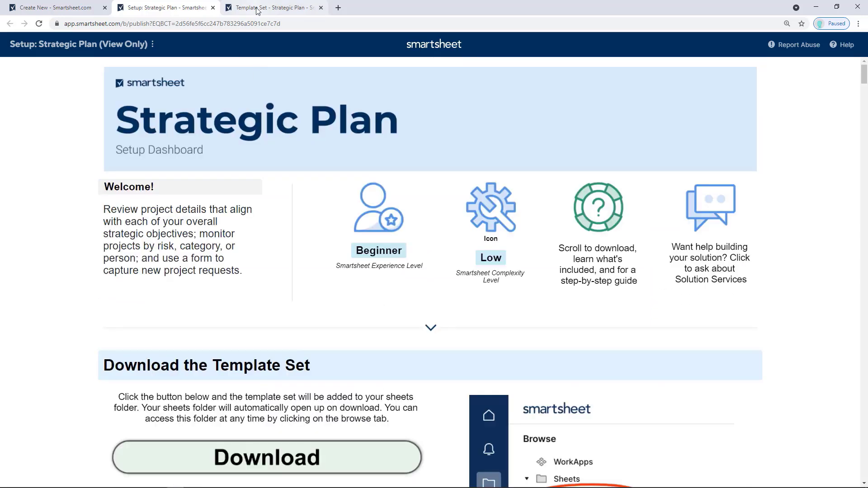
# Open Sheet - Project A from the Template Set - Strategic Plan folder in a new tab.
pyautogui.click(257, 9)
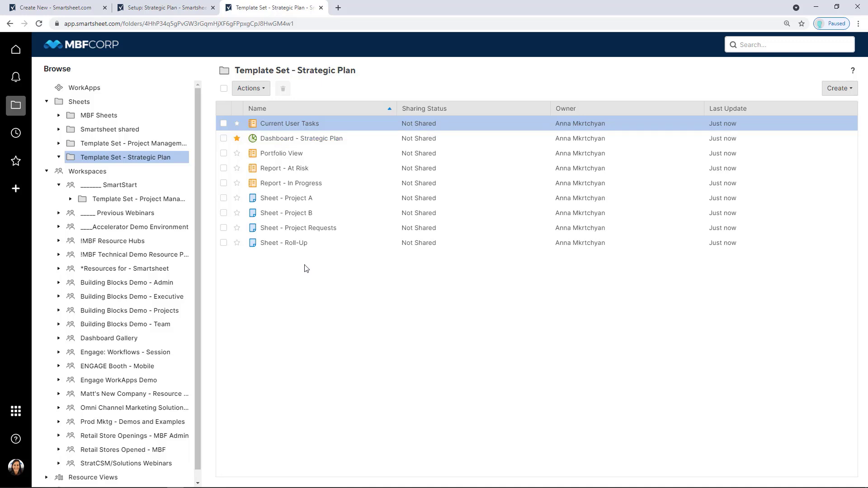
pyautogui.rightClick(290, 206)
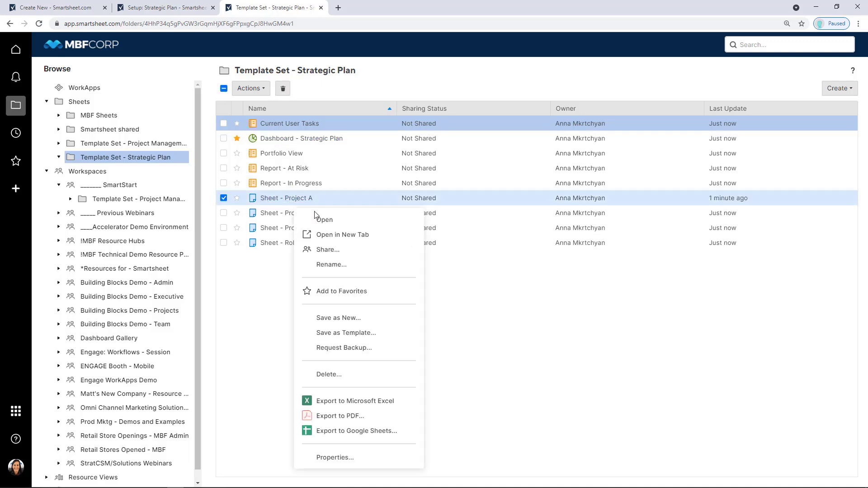
pyautogui.click(333, 234)
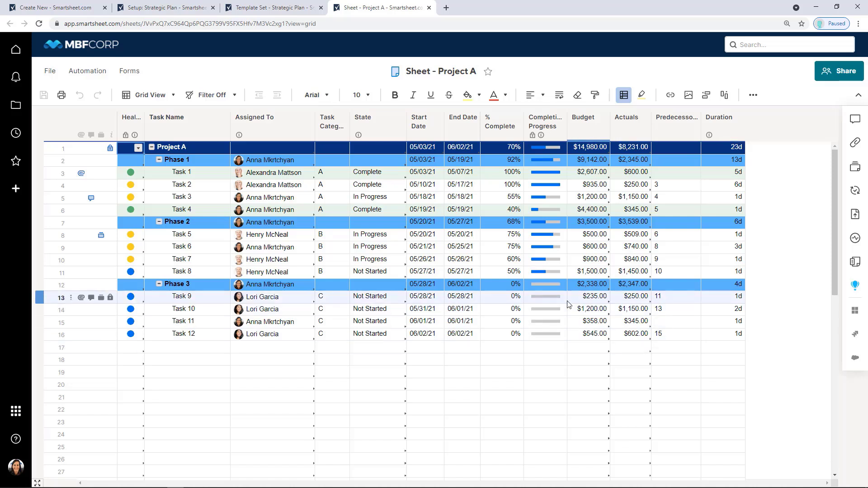
# Collapse and re-expand Phase 1, Phase 2 and Phase 3 one after another in the Task Name column.
pyautogui.click(184, 117)
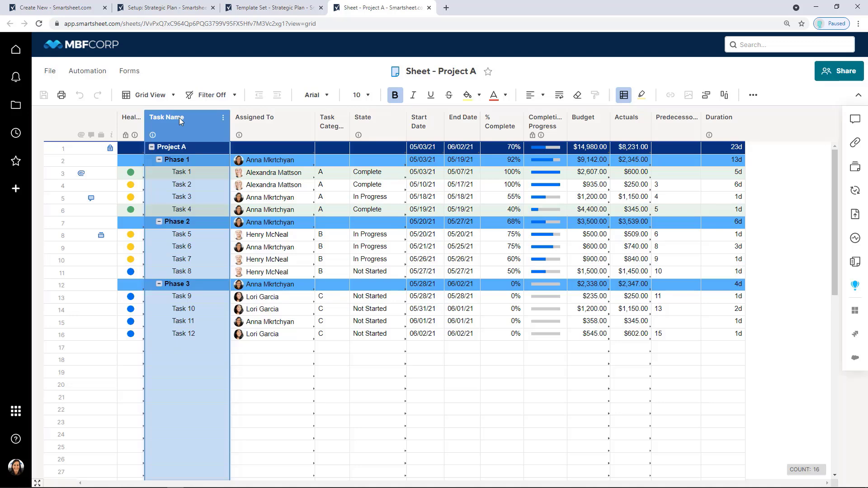
pyautogui.click(160, 160)
pyautogui.click(161, 160)
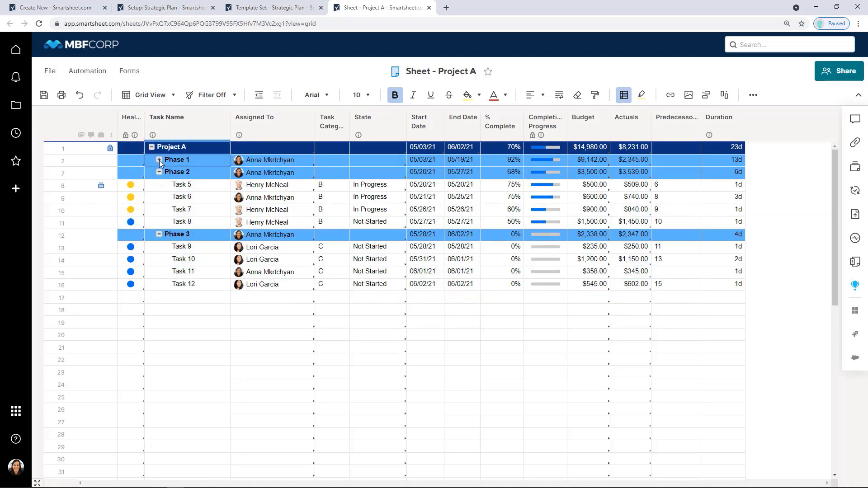
pyautogui.click(160, 223)
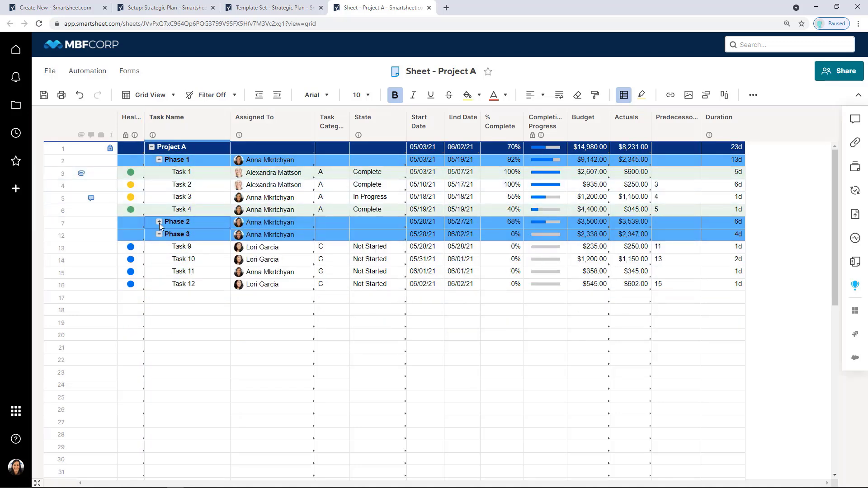
pyautogui.click(159, 222)
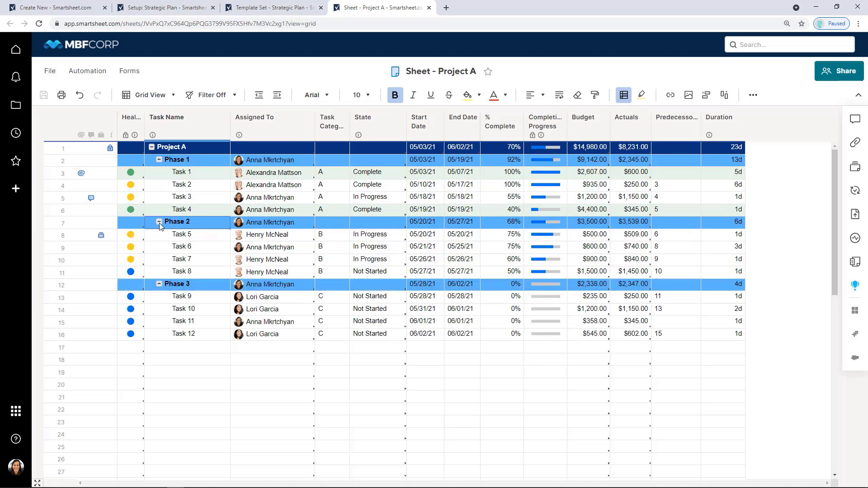
pyautogui.click(159, 285)
pyautogui.click(158, 284)
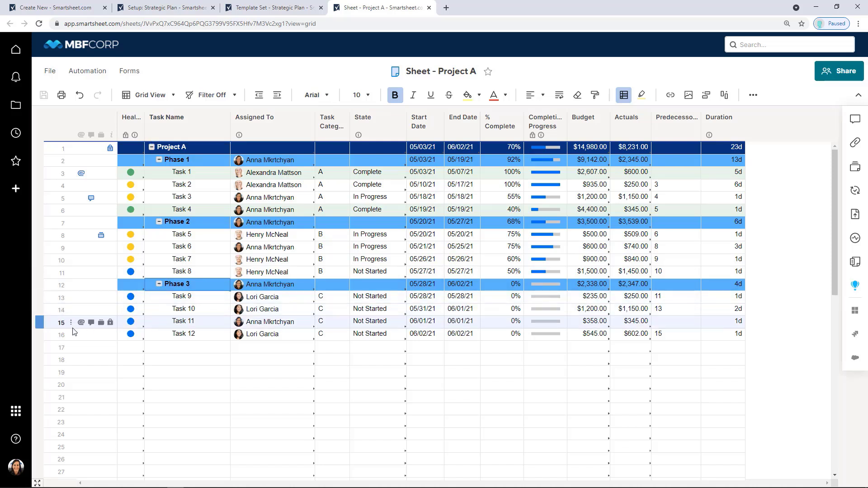
# Indent Task 11 and Task 12 so that they become subtasks of Task 10.
pyautogui.click(61, 323)
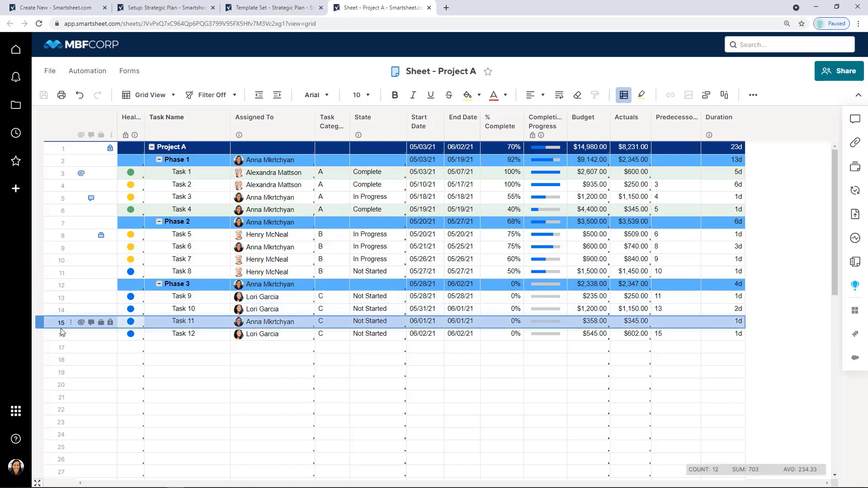
pyautogui.keyDown('shift'); pyautogui.click(62, 335); pyautogui.keyUp('shift')
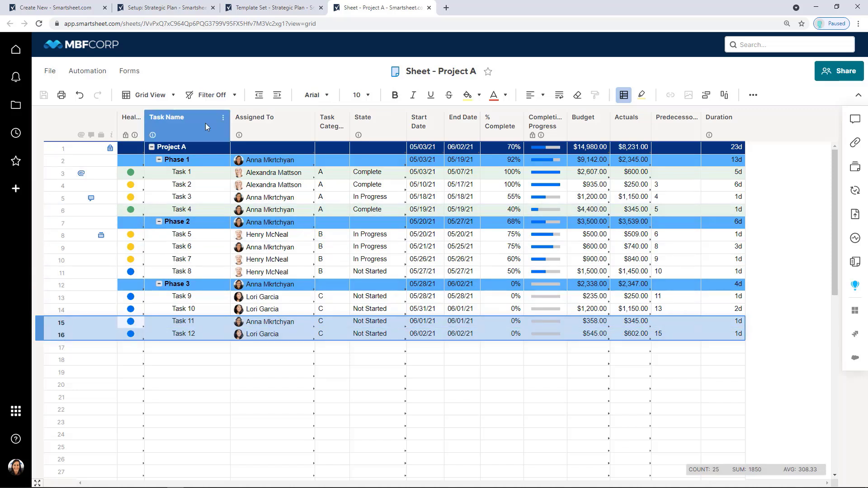
pyautogui.click(277, 97)
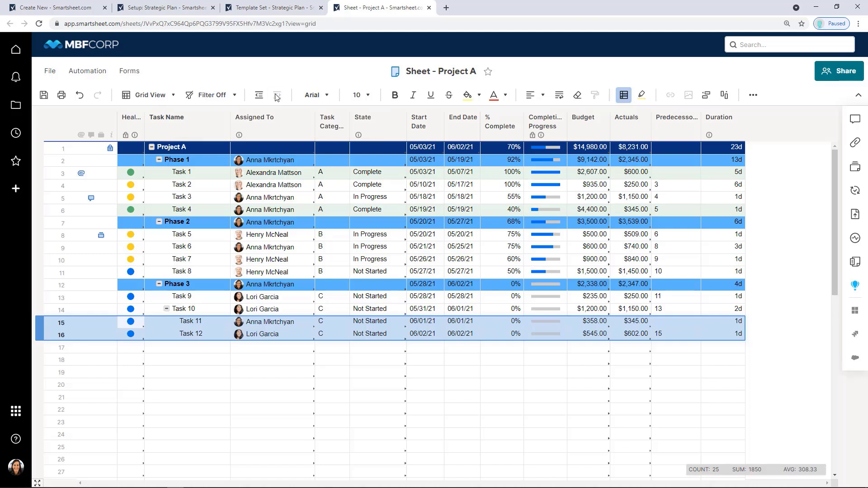
# Toggle Task 10's subtasks between collapsed and expanded, leaving them collapsed.
pyautogui.click(166, 310)
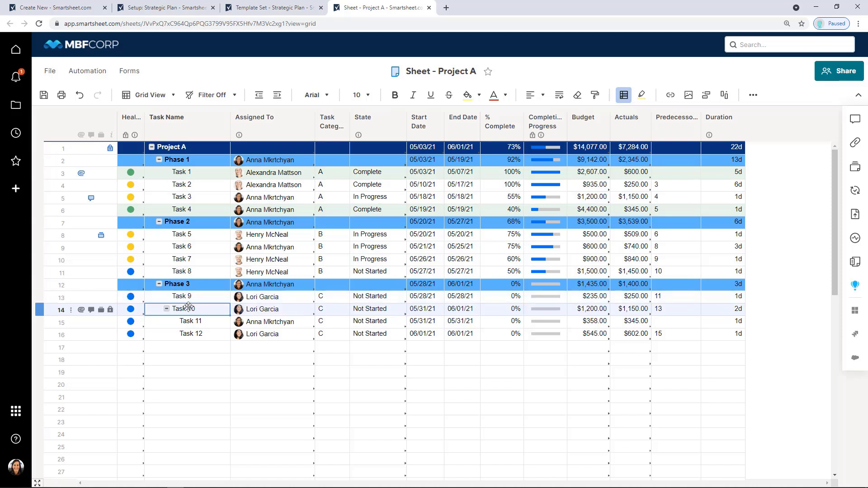
pyautogui.click(167, 310)
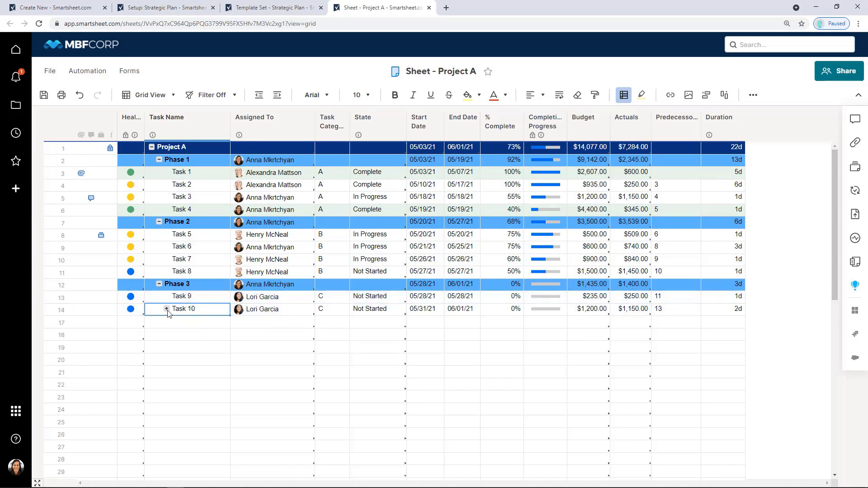
pyautogui.click(167, 310)
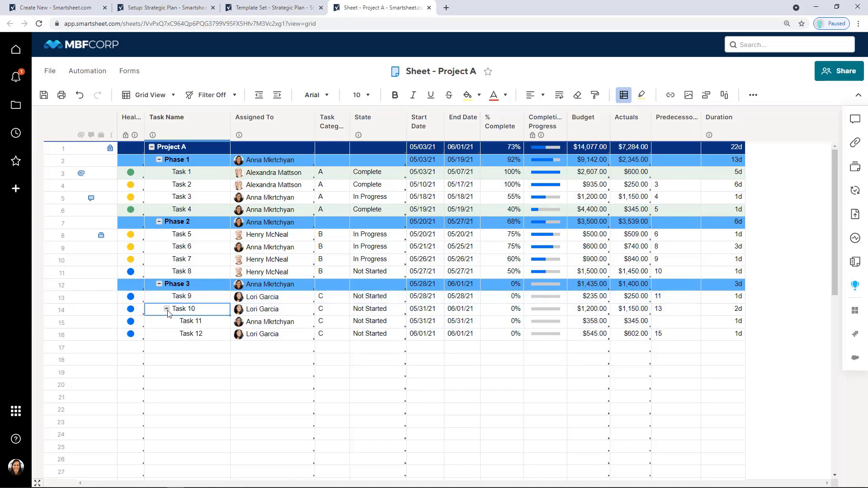
pyautogui.click(166, 310)
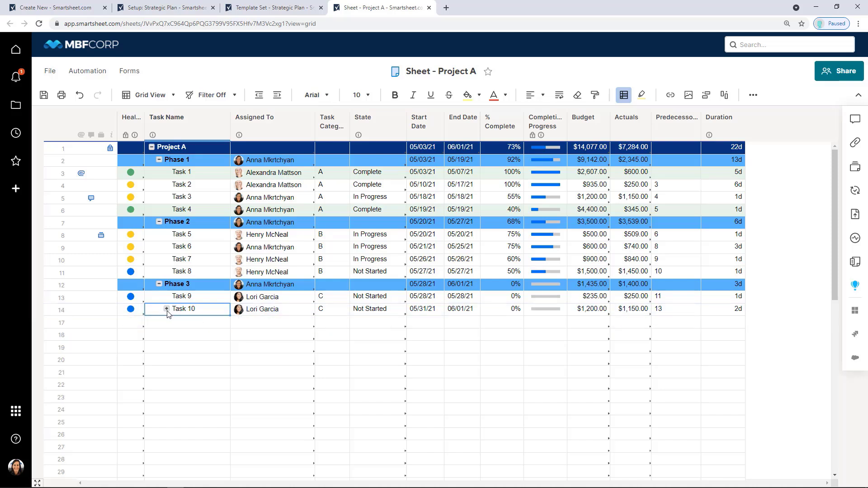
# Collapse the three phases and the Project A row, and expand all rows again from the Task Name column.
pyautogui.click(159, 284)
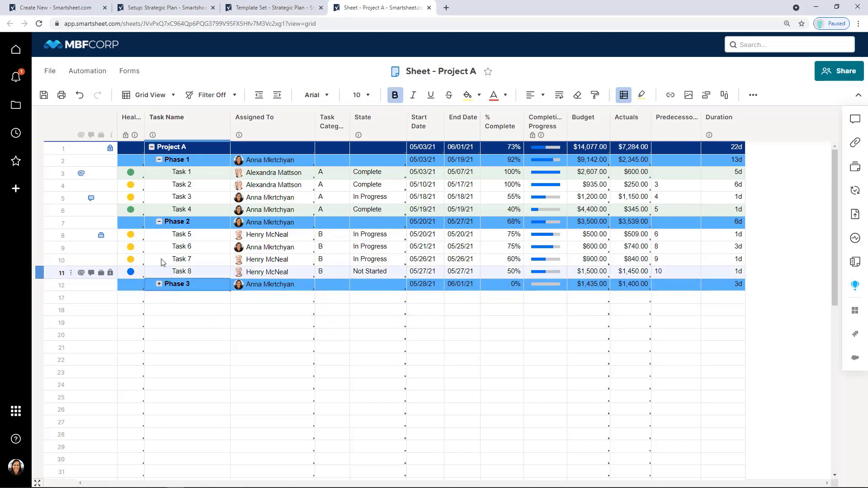
pyautogui.click(159, 222)
pyautogui.click(159, 160)
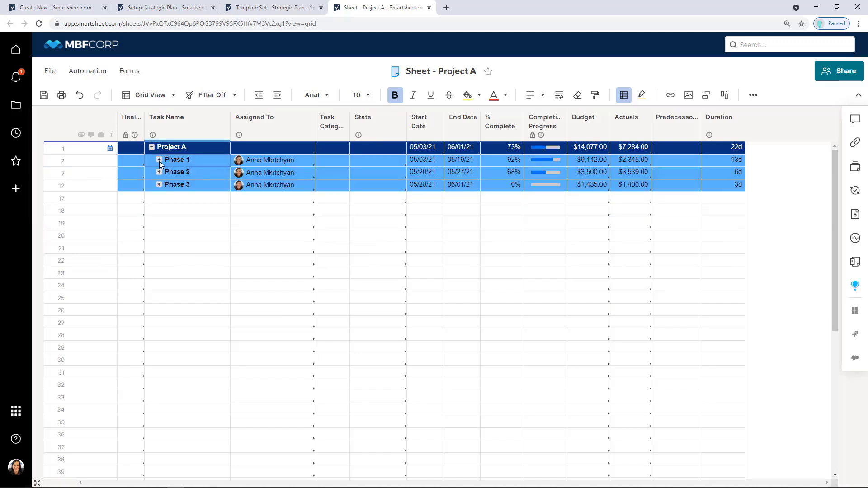
pyautogui.click(152, 147)
pyautogui.rightClick(166, 132)
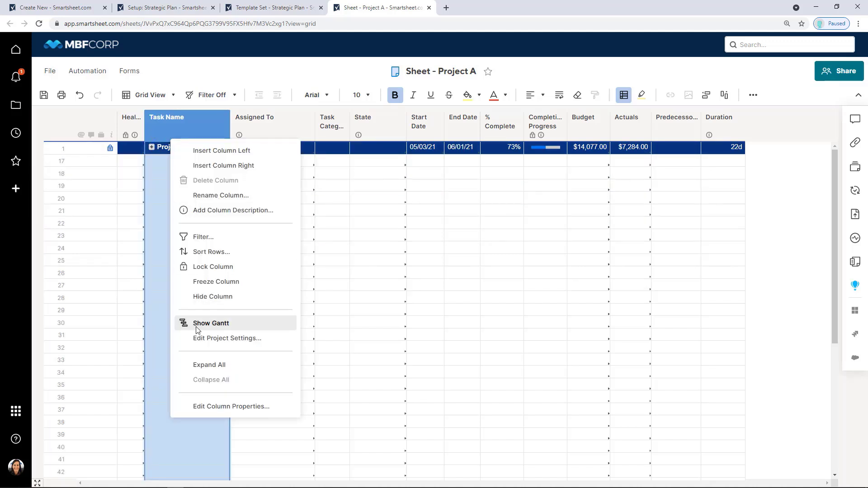
pyautogui.click(206, 365)
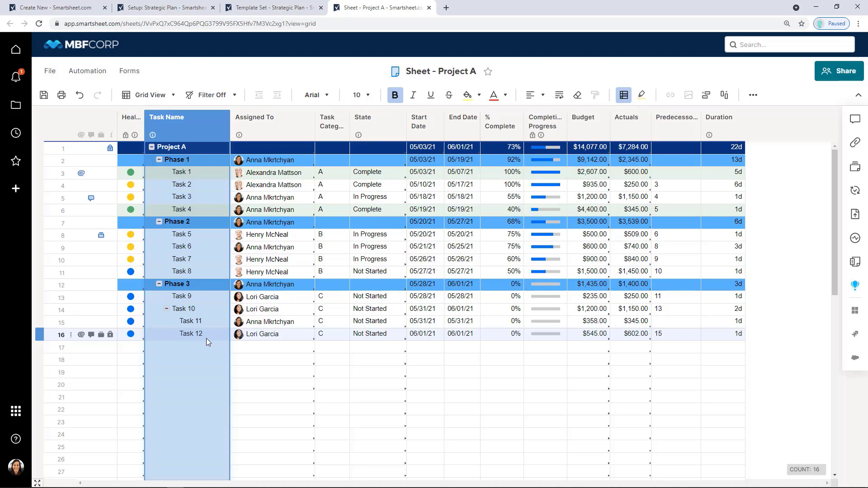
# Start inserting a column to the left of Assigned To and preview the Contact List and Date column types.
pyautogui.rightClick(273, 130)
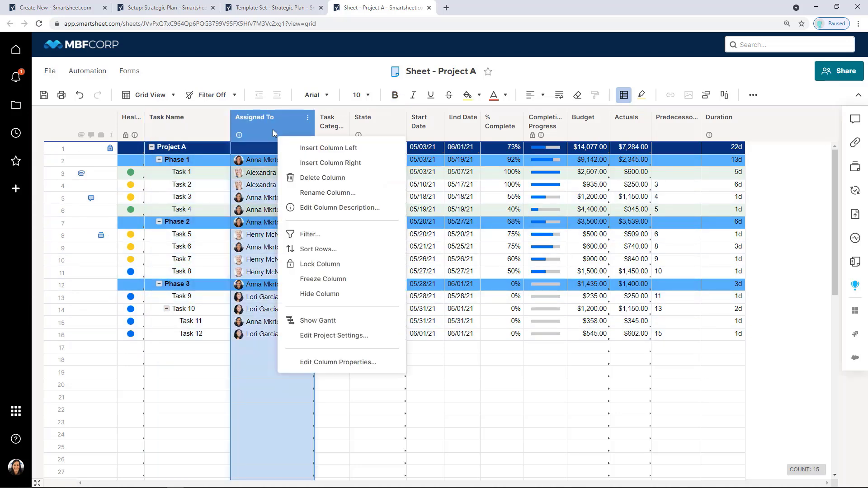
pyautogui.click(329, 149)
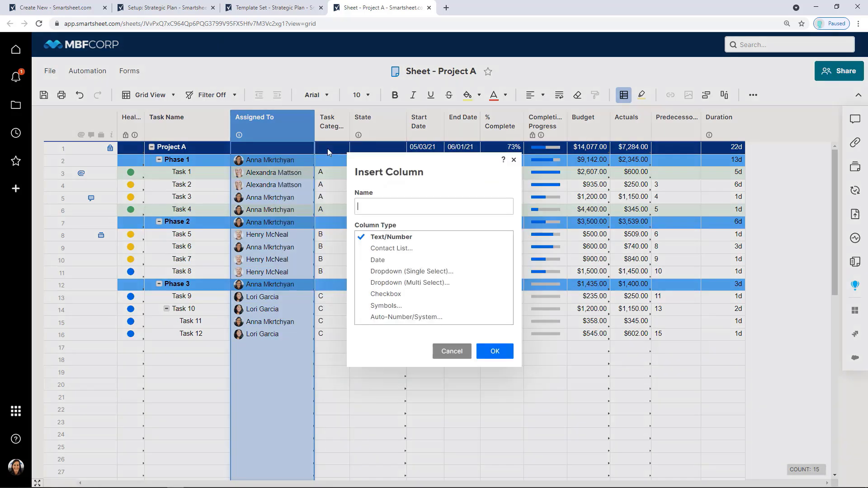
pyautogui.click(398, 249)
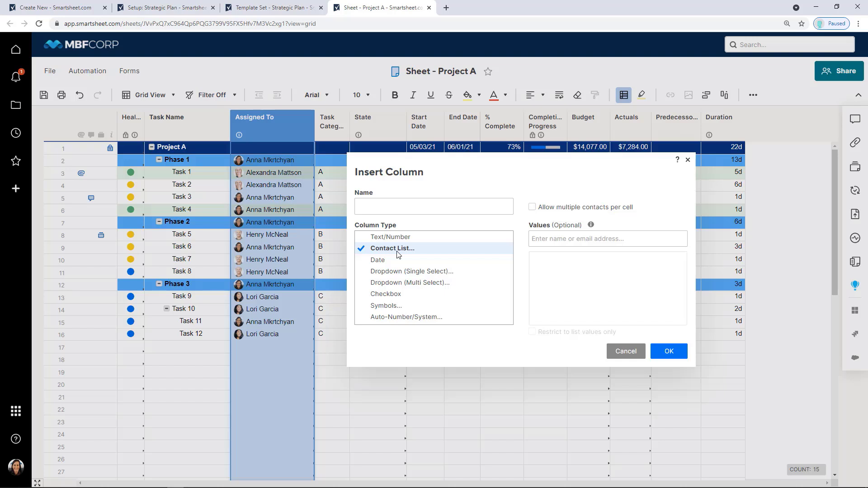
pyautogui.click(385, 264)
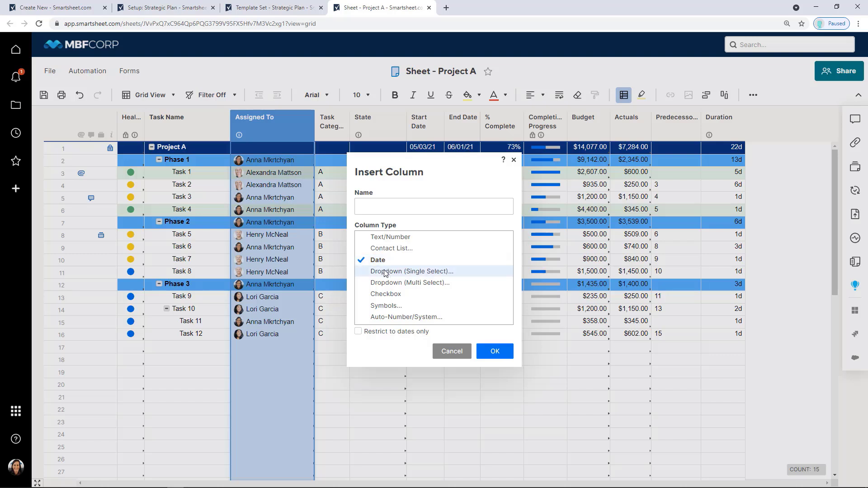
# Set the new column's type to Dropdown (Single Select) with the values A, B, C and D, also trying Dropdown (Multi Select).
pyautogui.click(386, 272)
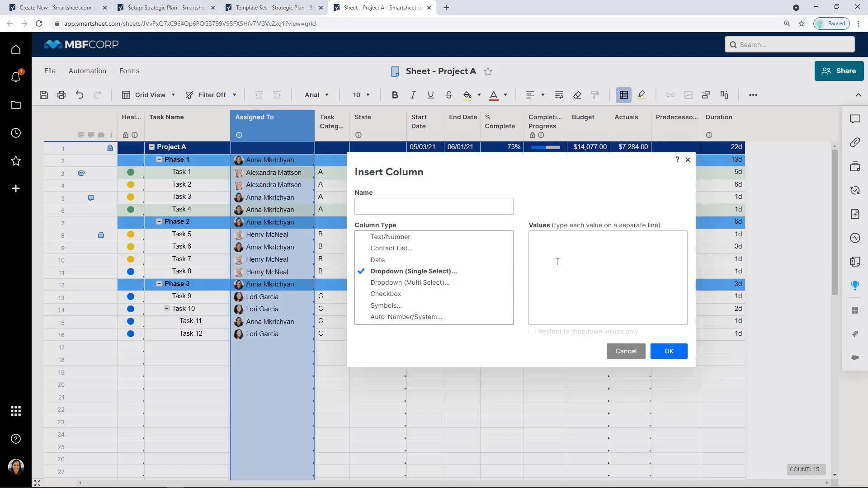
pyautogui.write('A')
pyautogui.press('Return')
pyautogui.write('B')
pyautogui.press('Return')
pyautogui.write('C')
pyautogui.press('Return')
pyautogui.write('D')
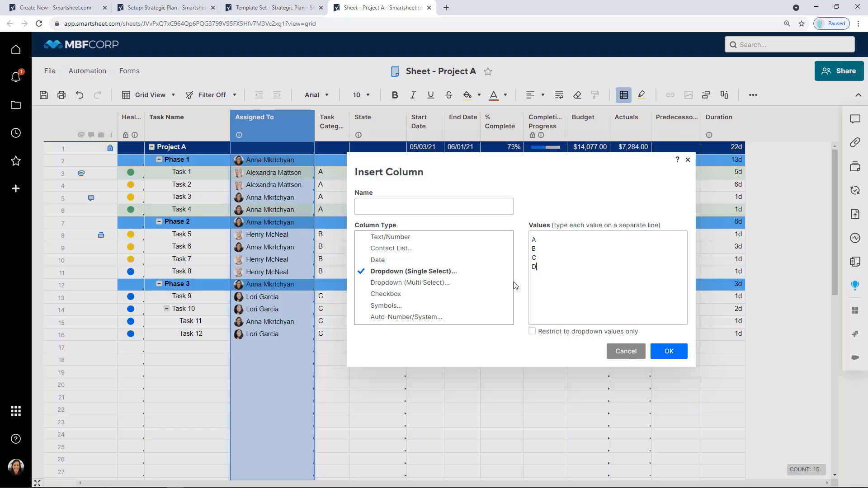
pyautogui.click(449, 284)
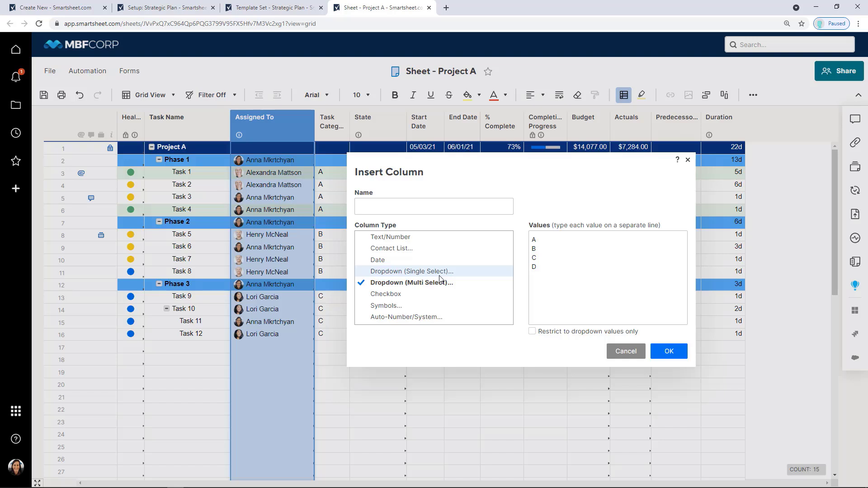
pyautogui.click(439, 276)
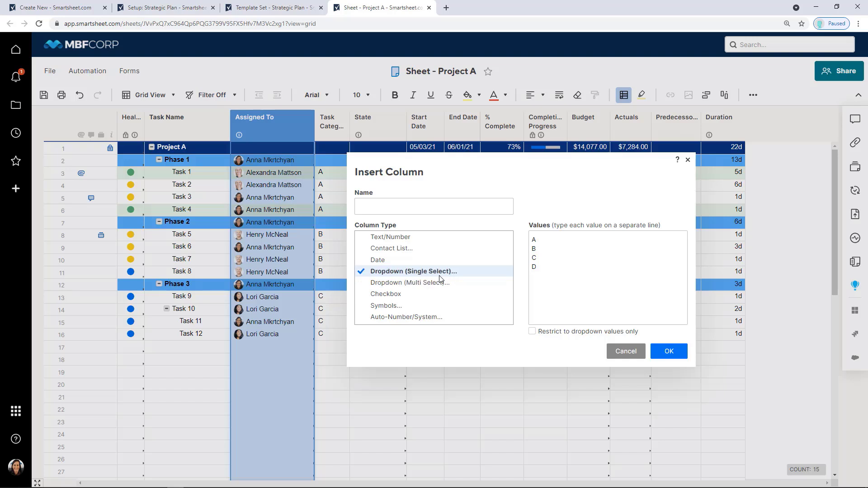
# Set the new column's type to Checkbox and insert it without a name.
pyautogui.click(409, 296)
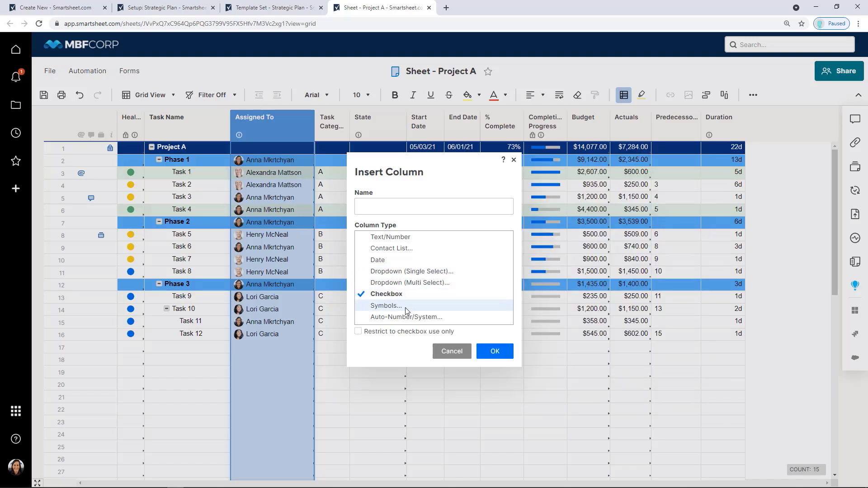
pyautogui.click(485, 351)
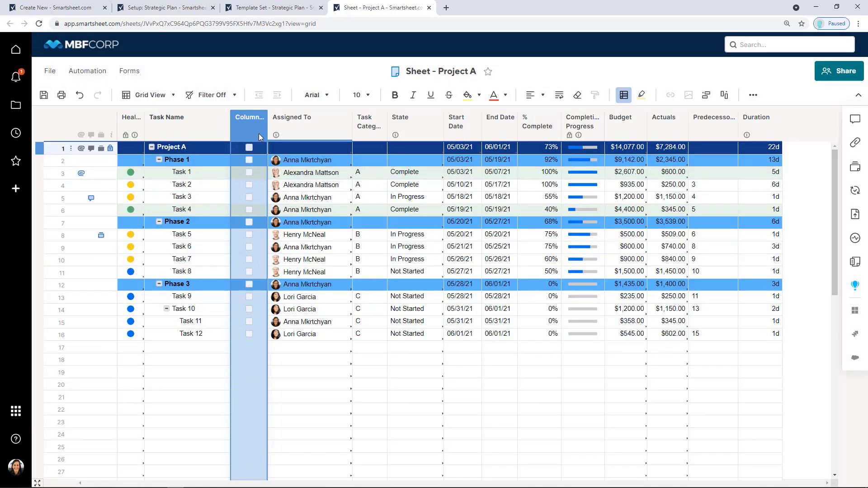
# Open the new checkbox column's properties and browse the visual symbol sets offered by the Symbols column type.
pyautogui.rightClick(248, 124)
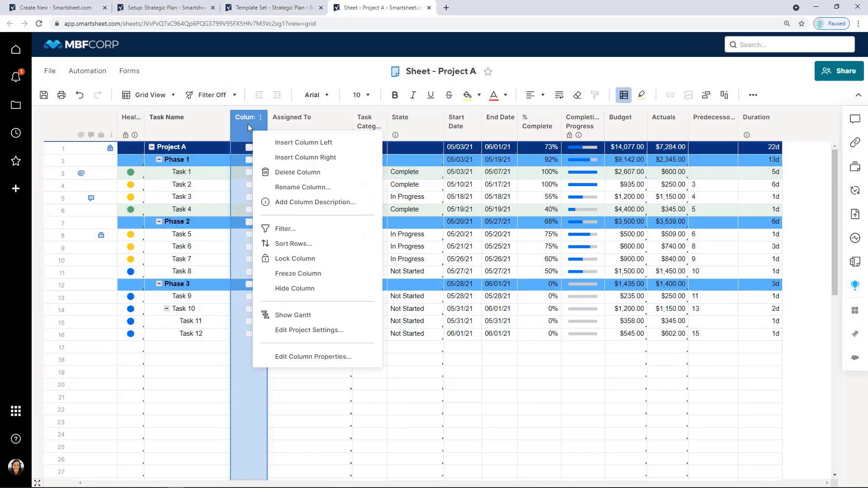
pyautogui.click(283, 356)
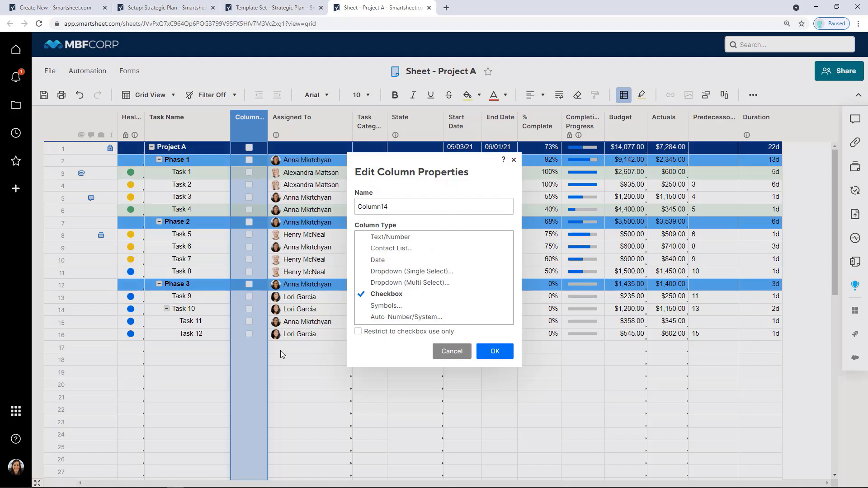
pyautogui.click(401, 306)
pyautogui.scroll(-5, 606, 289)
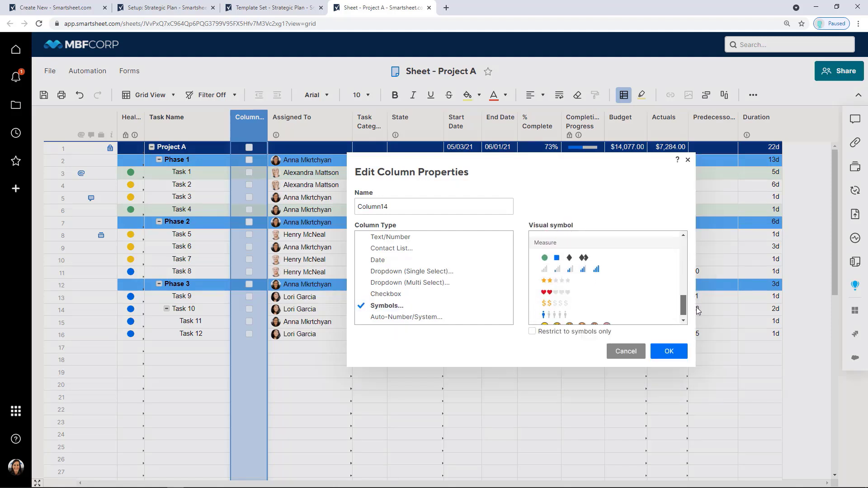
pyautogui.moveTo(698, 320); pyautogui.dragTo(694, 243)
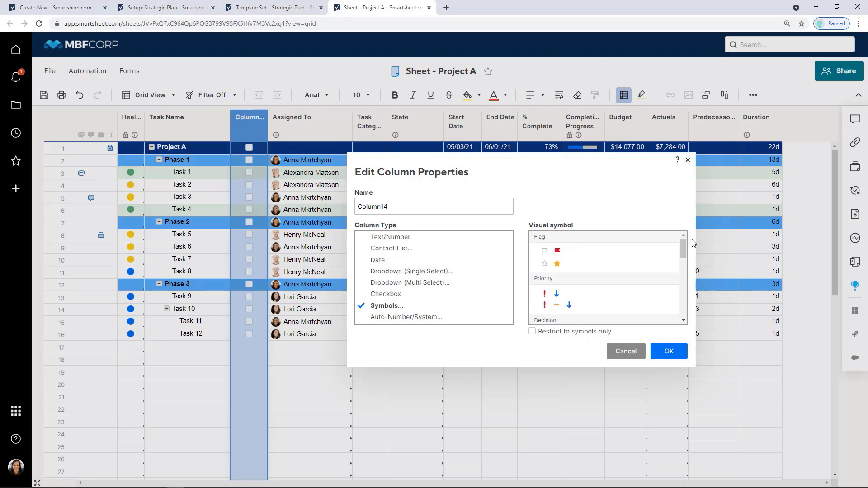
# Set the column's type to Auto-Number/System with the Created By option, also trying Auto-Number and Modified By.
pyautogui.click(477, 319)
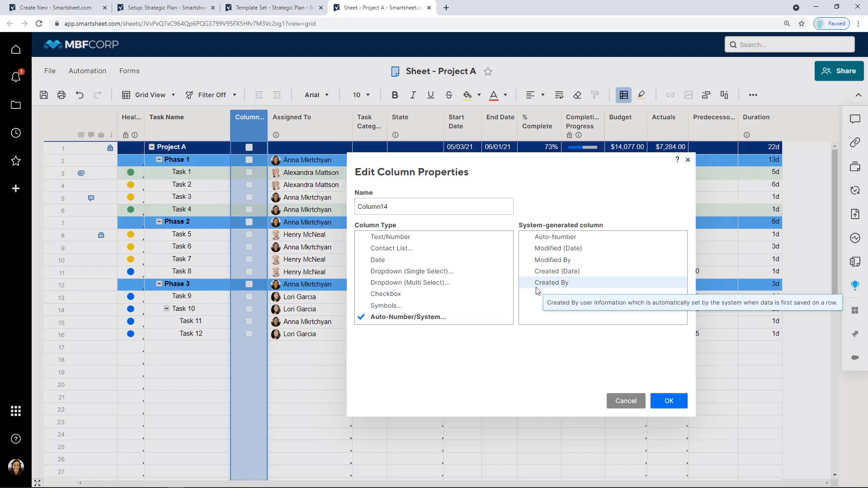
pyautogui.click(597, 240)
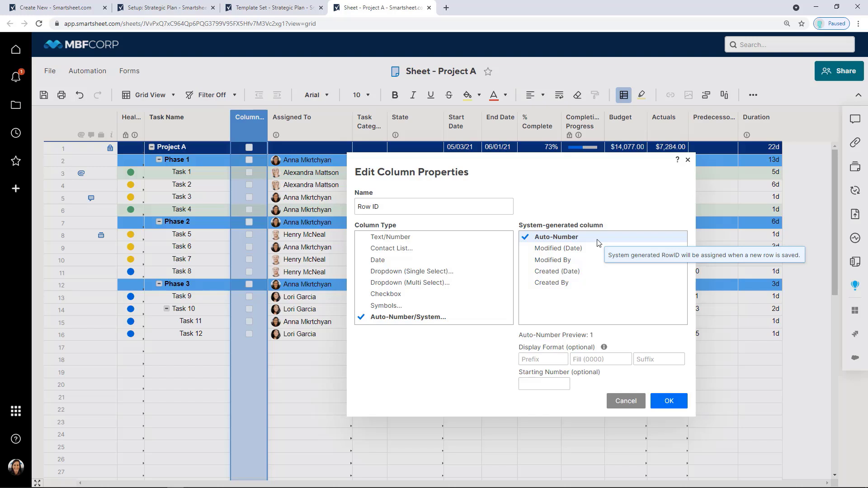
pyautogui.click(564, 265)
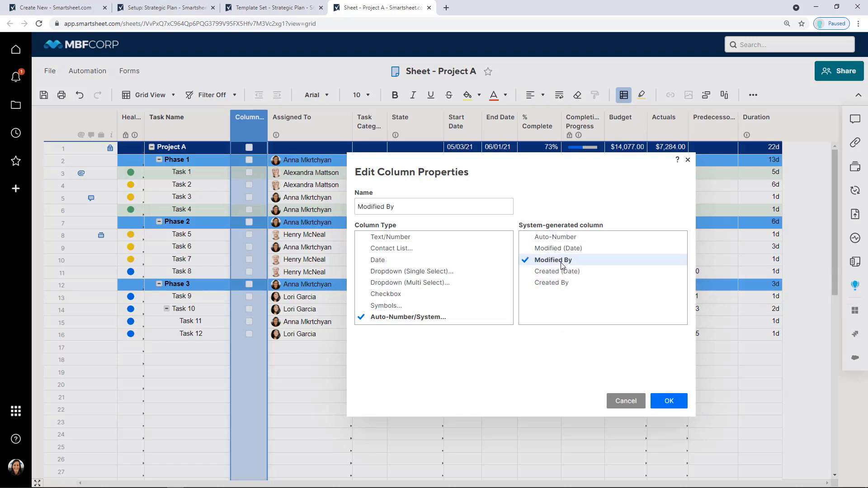
pyautogui.click(564, 282)
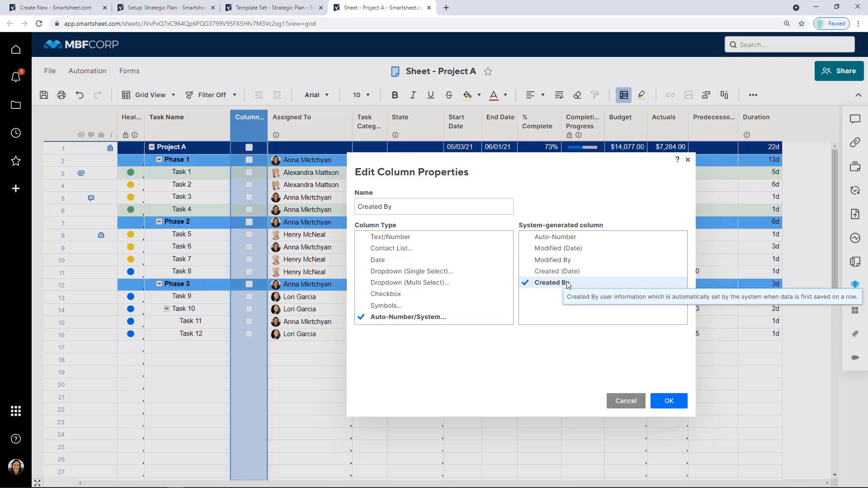
pyautogui.click(667, 404)
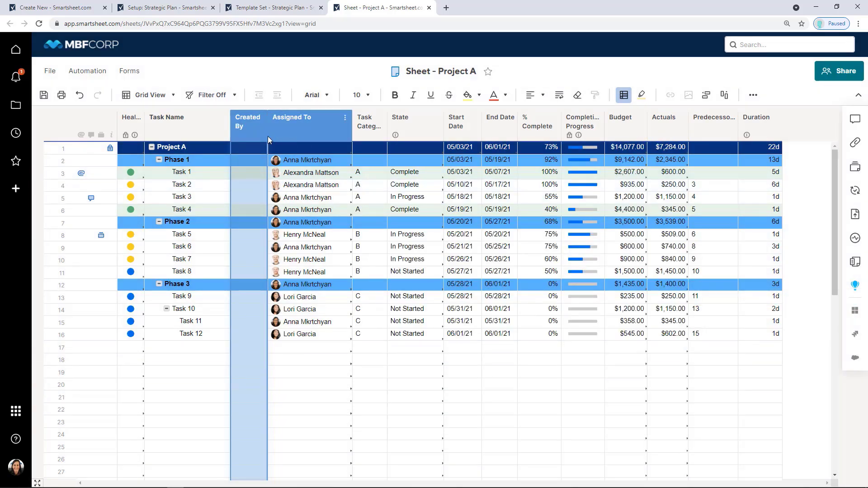
# Move the Created By column to the end of the sheet, after Duration, and save the sheet.
pyautogui.moveTo(250, 132); pyautogui.dragTo(830, 139)
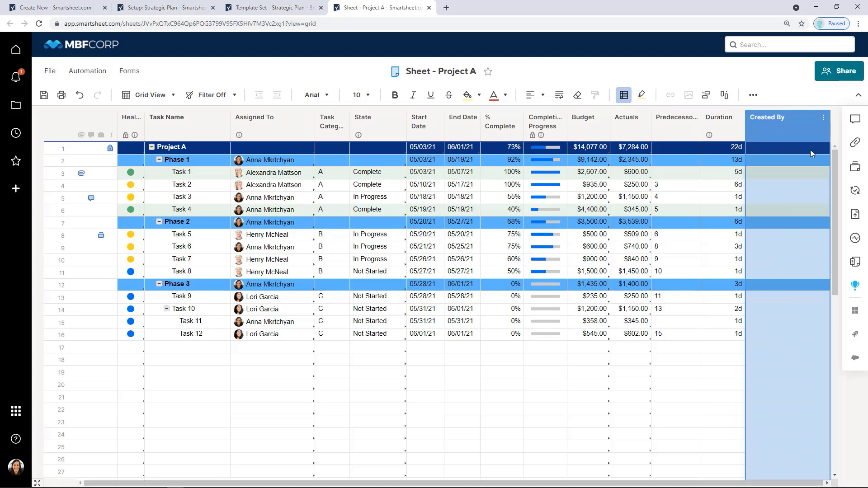
pyautogui.click(43, 96)
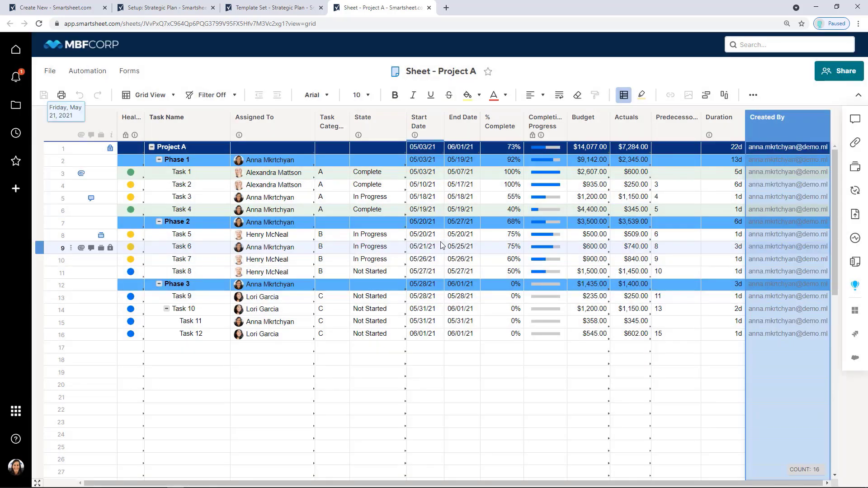
# View the State options available for Task 3.
pyautogui.moveTo(286, 191)
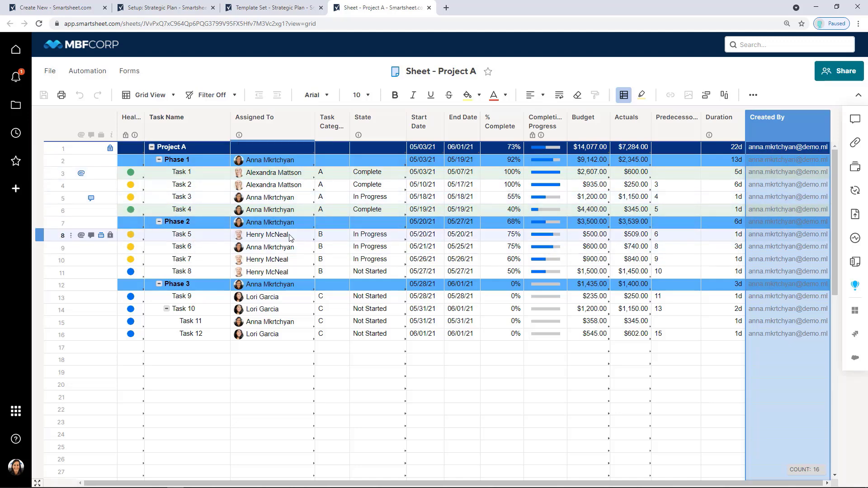
pyautogui.moveTo(344, 202); pyautogui.dragTo(402, 201)
pyautogui.click(401, 198)
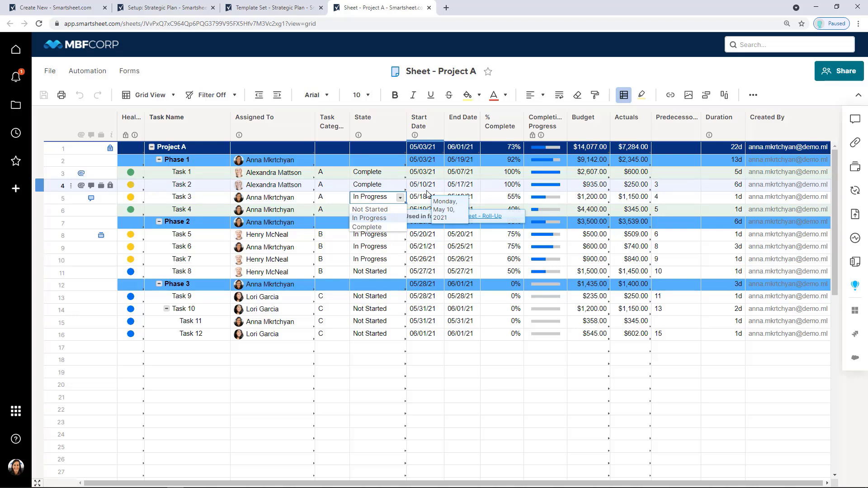
# Show the sheet in Gantt View and shorten Task 2's bar to end on 05/13/21.
pyautogui.click(175, 96)
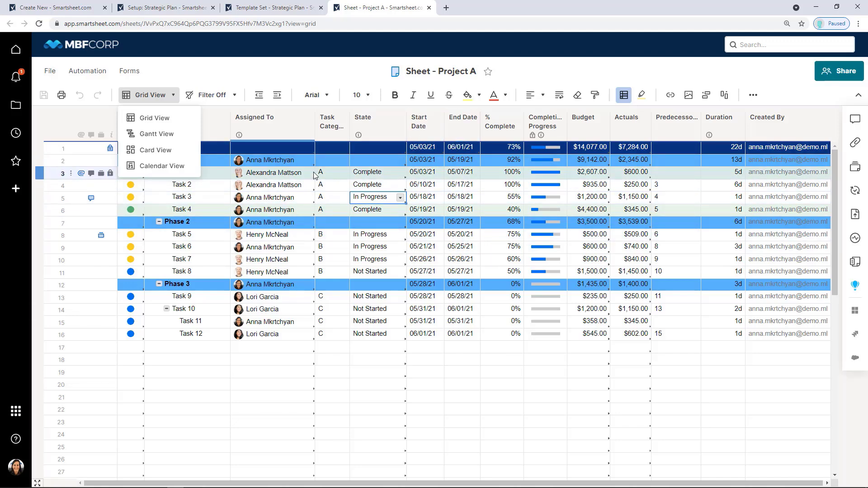
pyautogui.click(178, 135)
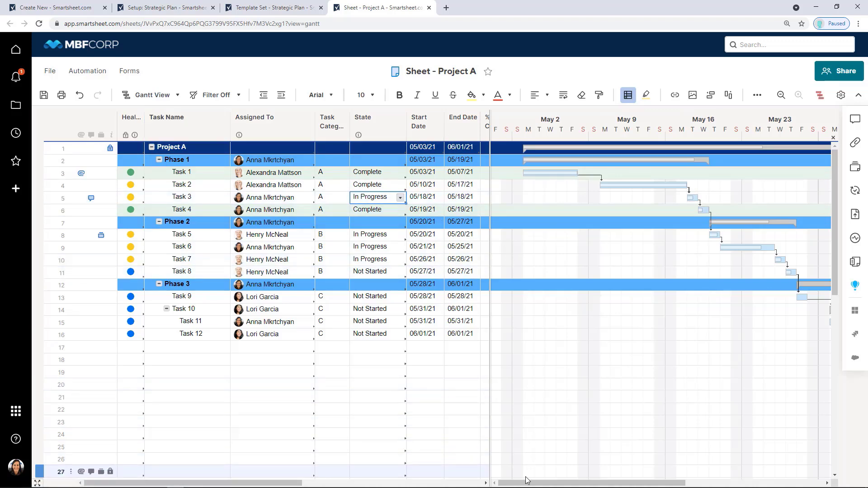
pyautogui.moveTo(525, 485)
pyautogui.mouseDown()
pyautogui.moveTo(559, 483)
pyautogui.moveTo(533, 482)
pyautogui.mouseUp()
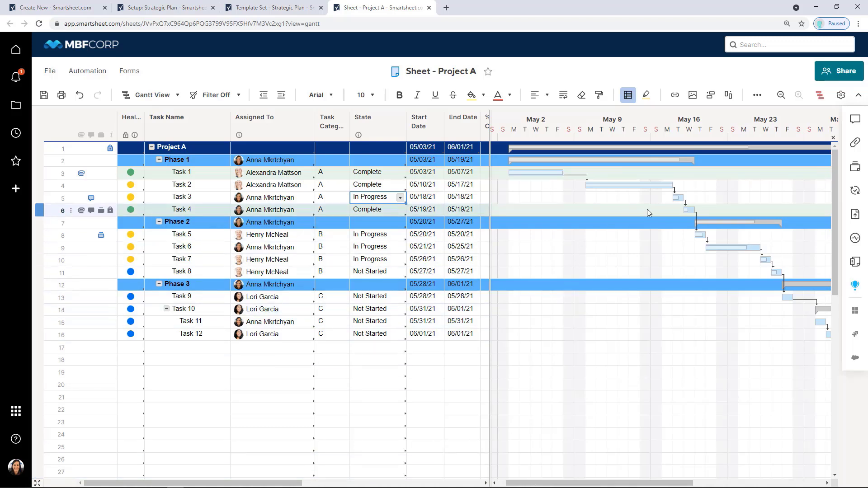
pyautogui.click(668, 185)
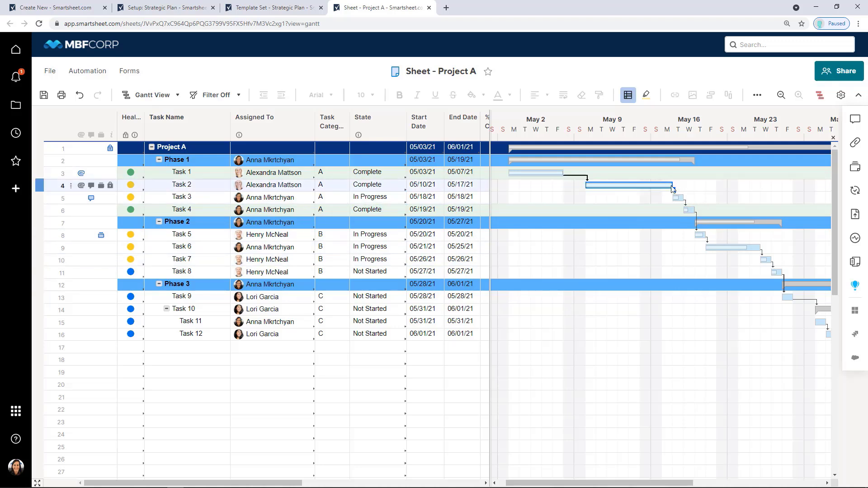
pyautogui.moveTo(638, 185); pyautogui.dragTo(629, 185)
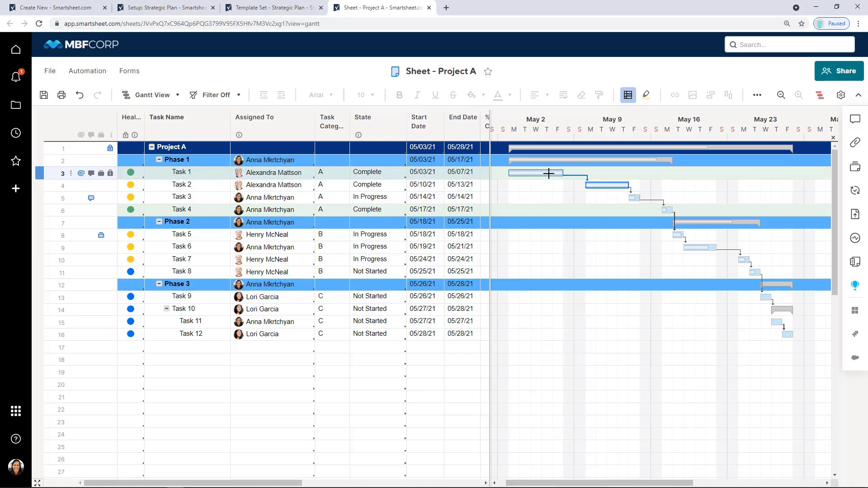
# Switch to Calendar View and display date ranges using Start Date as the start and End Date as the end.
pyautogui.click(176, 100)
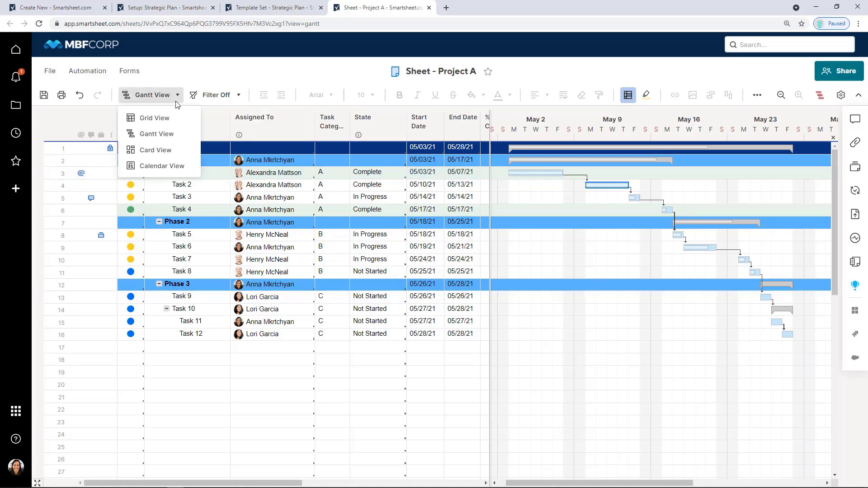
pyautogui.click(139, 167)
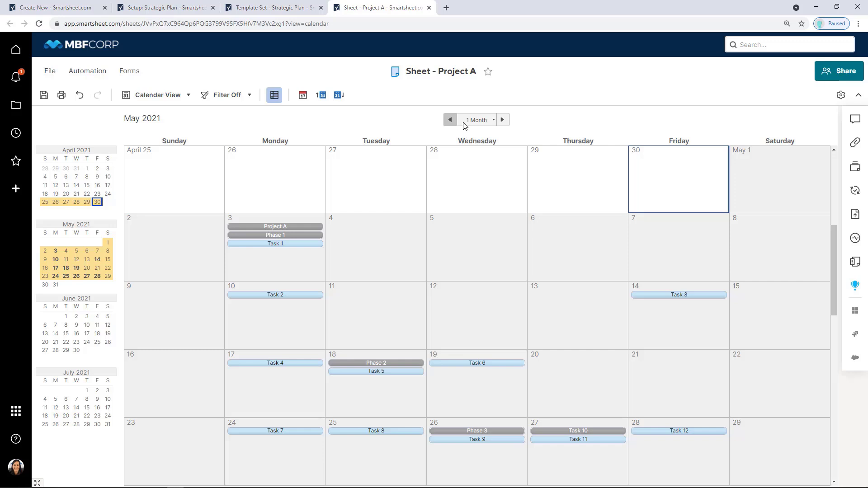
pyautogui.click(841, 96)
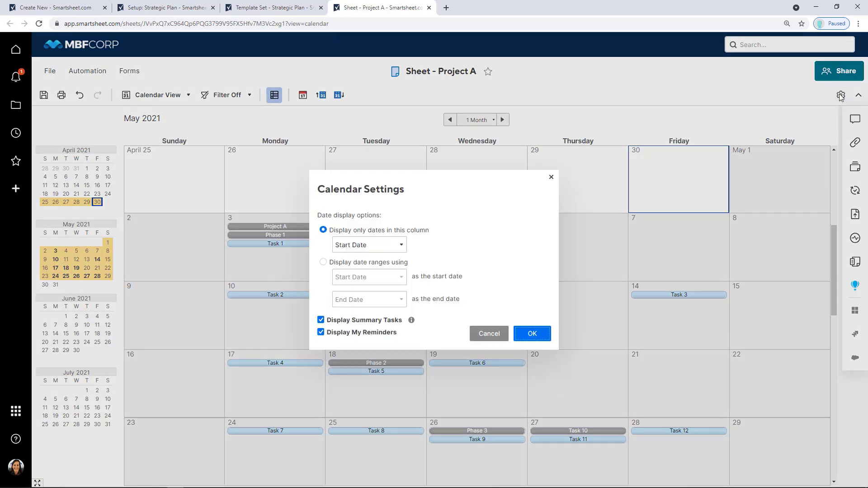
pyautogui.click(400, 264)
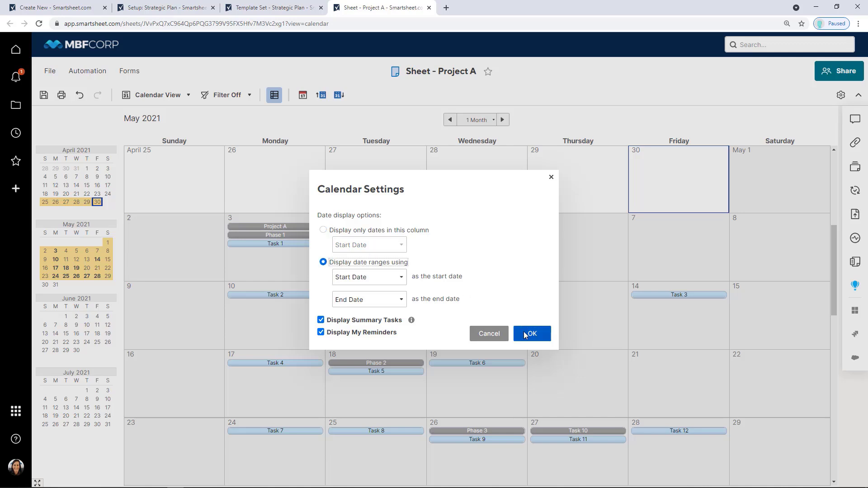
pyautogui.click(526, 334)
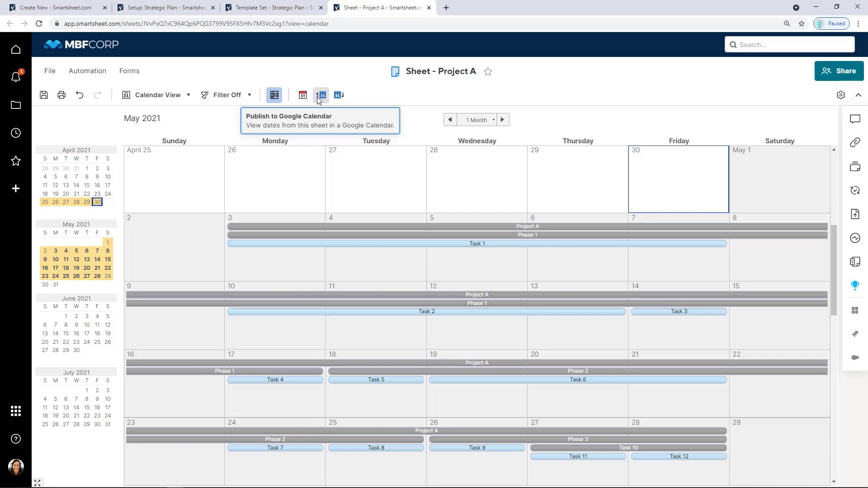
# Return to Grid View and examine the State column with Task 1's options, the Assigned To column and the Health column.
pyautogui.click(188, 96)
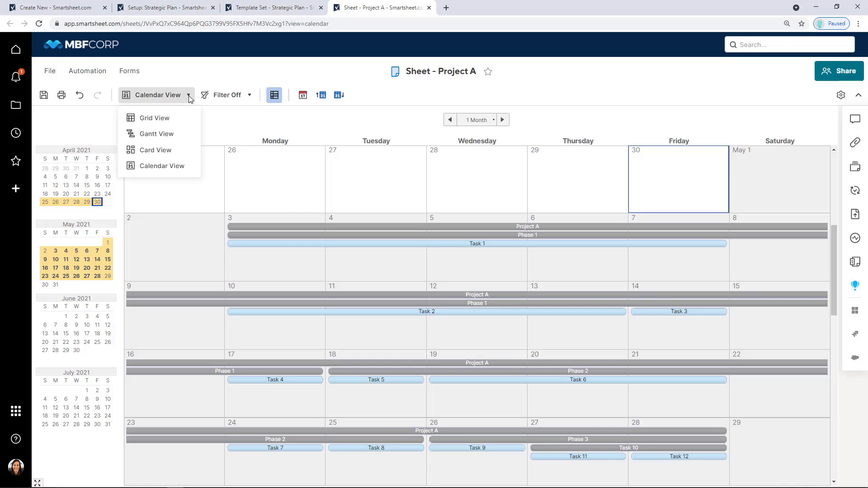
pyautogui.click(165, 118)
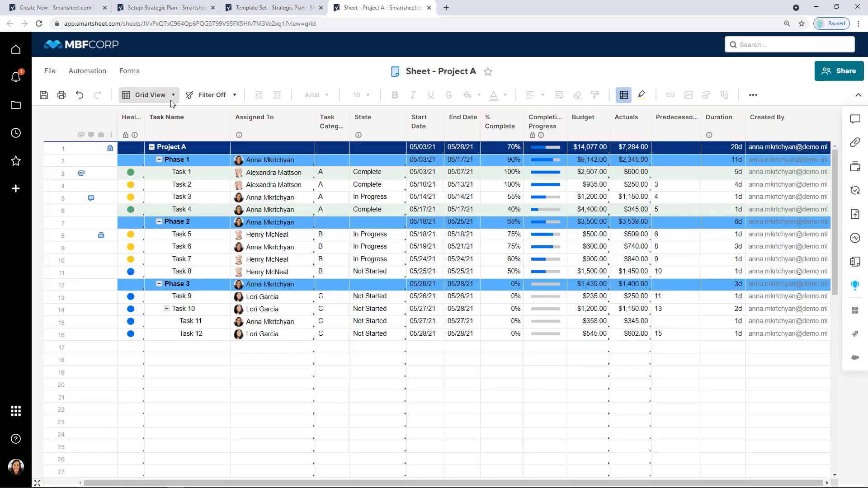
pyautogui.click(376, 128)
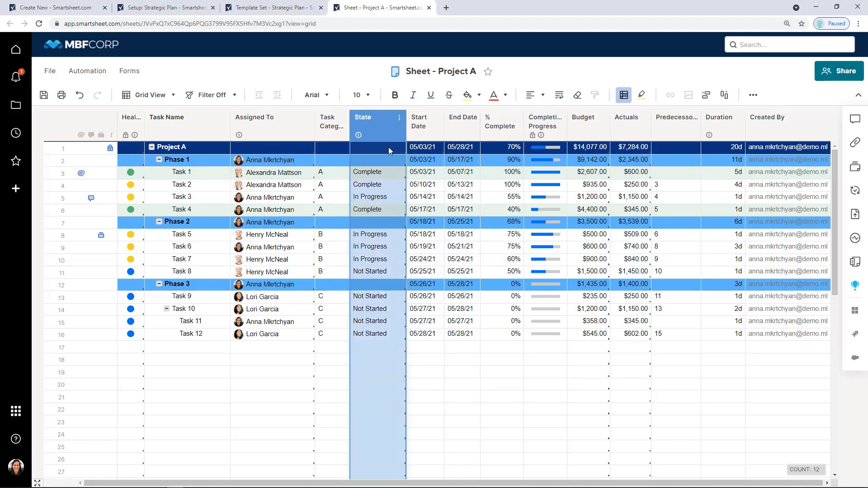
pyautogui.click(402, 172)
pyautogui.click(400, 173)
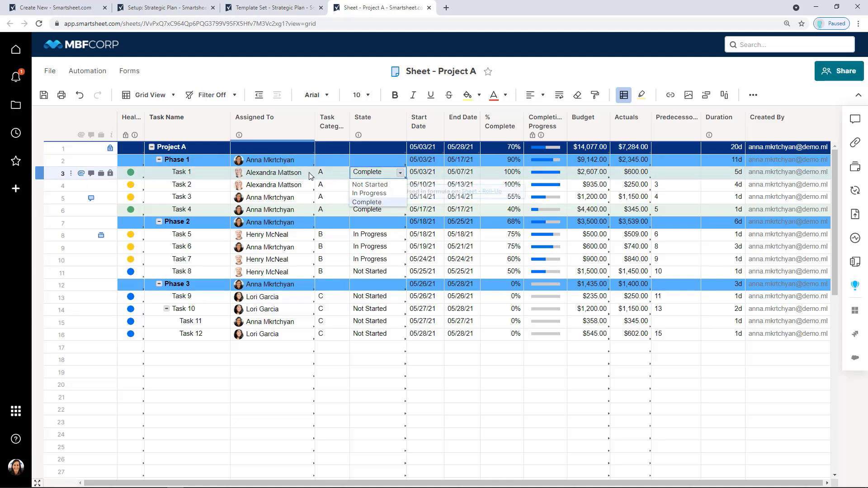
pyautogui.click(289, 124)
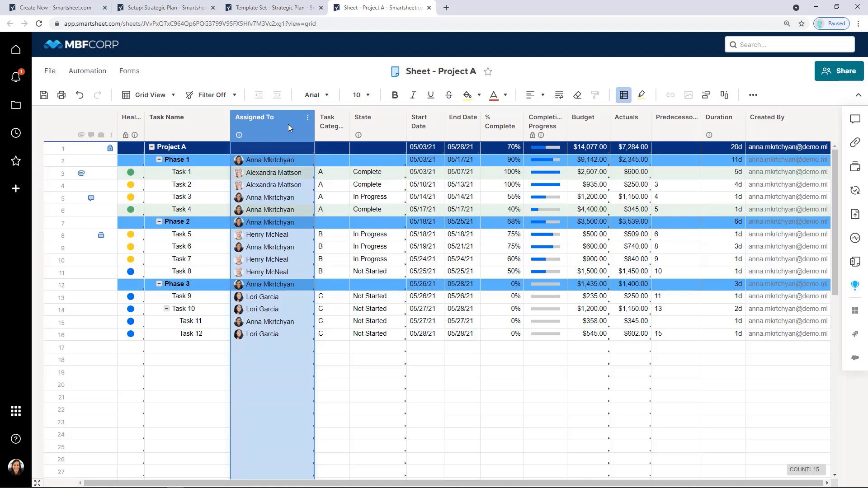
pyautogui.click(131, 121)
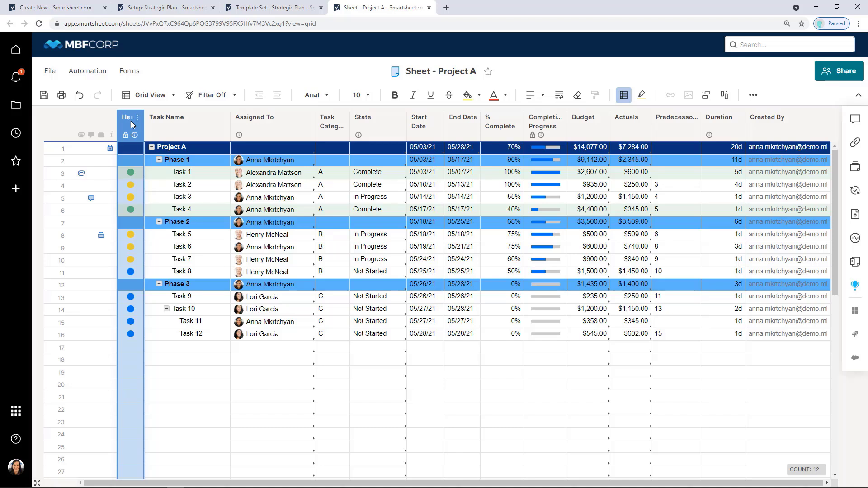
# Switch to Card View and group the cards by Assigned To, reviewing the other grouping options.
pyautogui.click(173, 96)
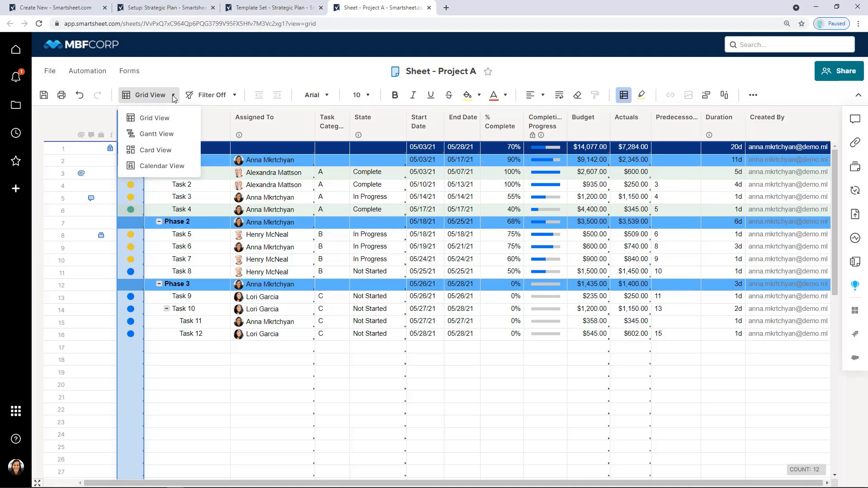
pyautogui.click(152, 150)
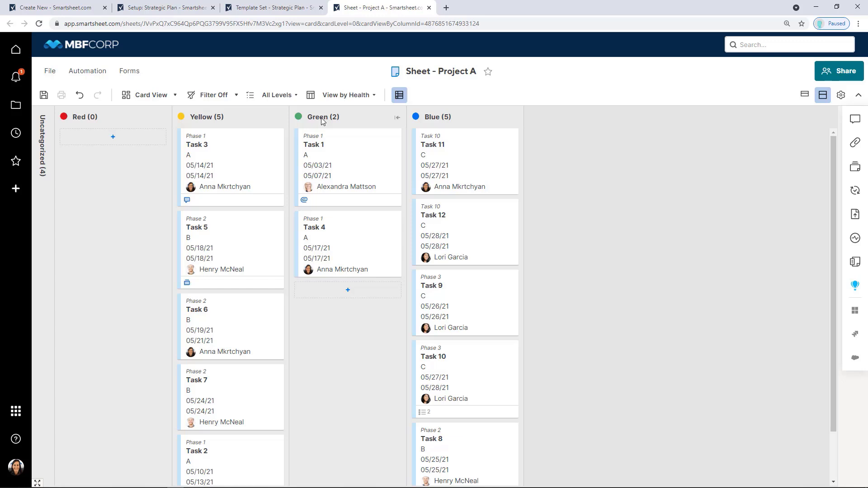
pyautogui.click(370, 96)
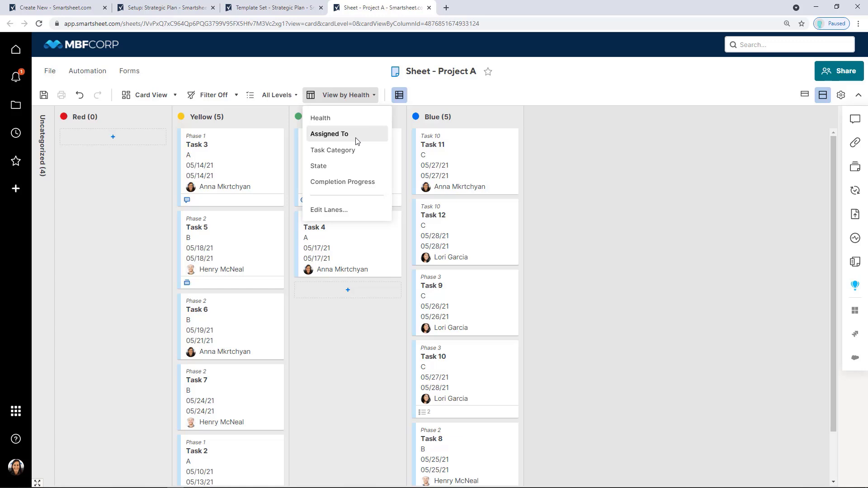
pyautogui.click(342, 138)
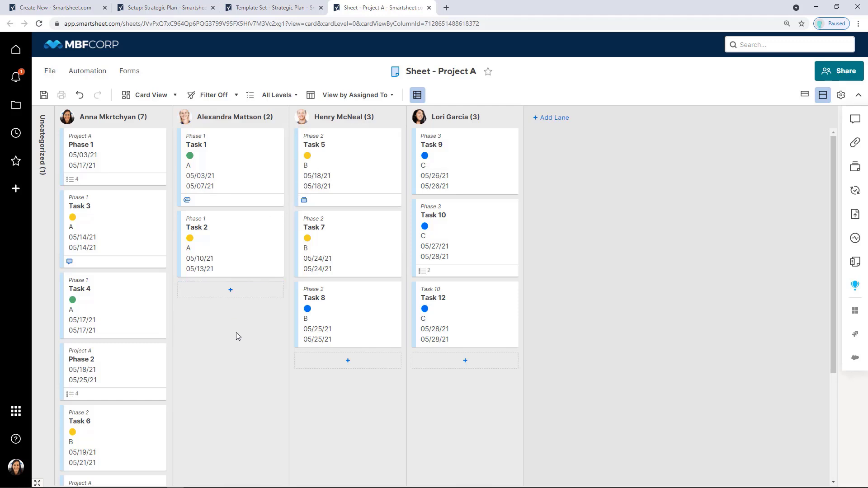
pyautogui.click(388, 97)
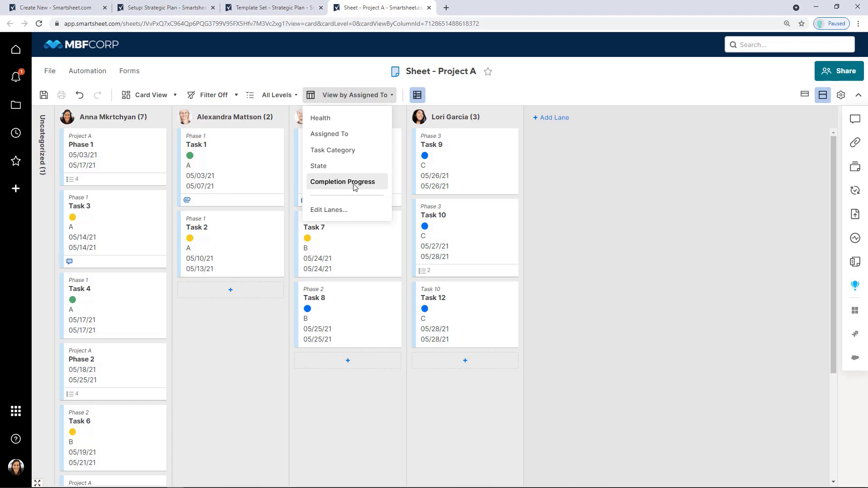
pyautogui.click(226, 332)
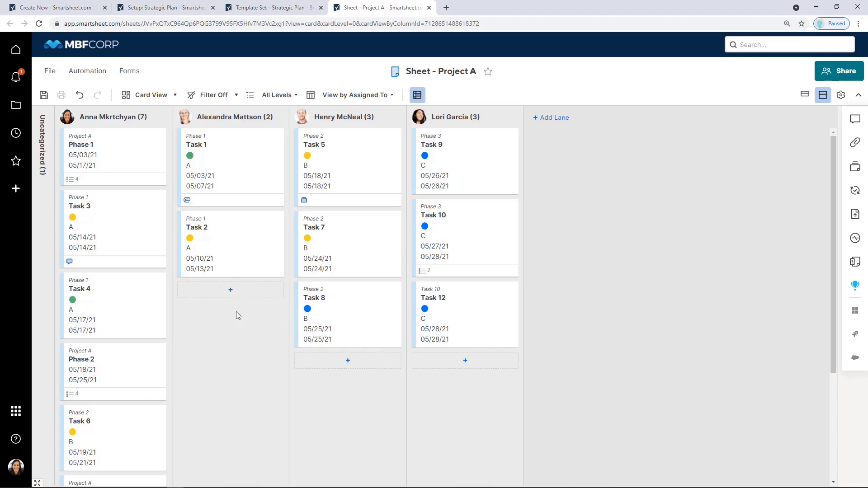
# Move the Task 8 card into the lane between Task 3 and Task 4, and check its Assigned To cell in Grid View.
pyautogui.moveTo(348, 307); pyautogui.dragTo(123, 292)
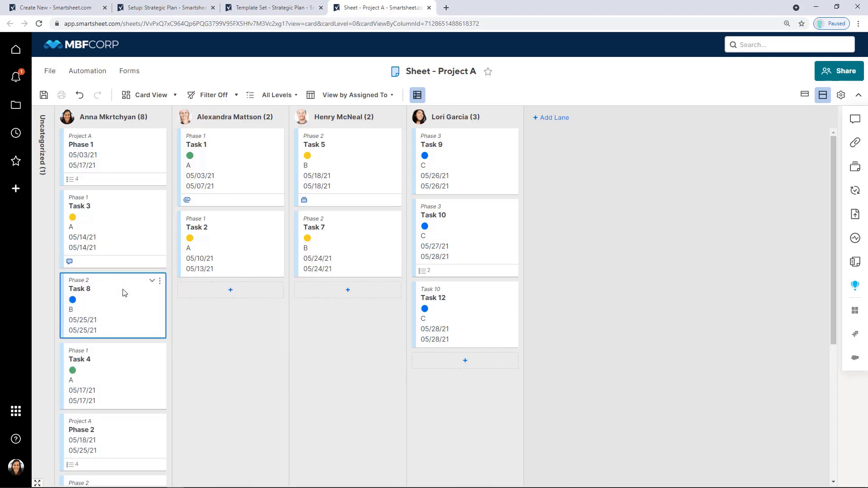
pyautogui.click(175, 96)
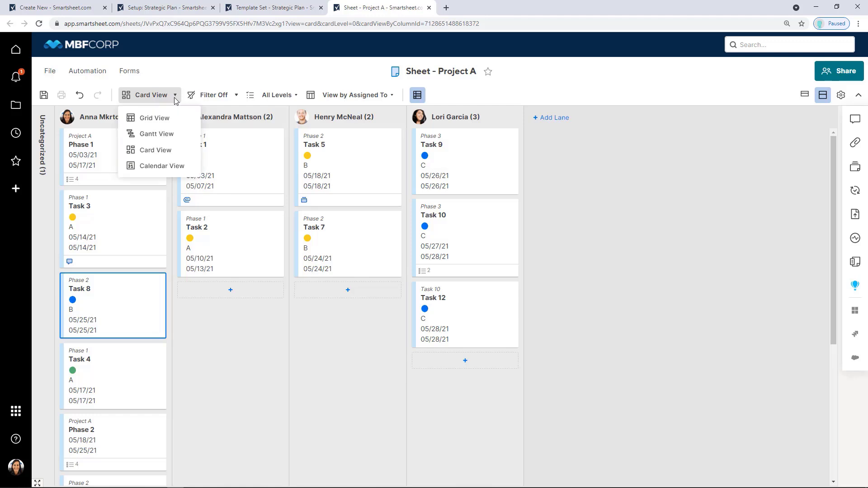
pyautogui.click(165, 125)
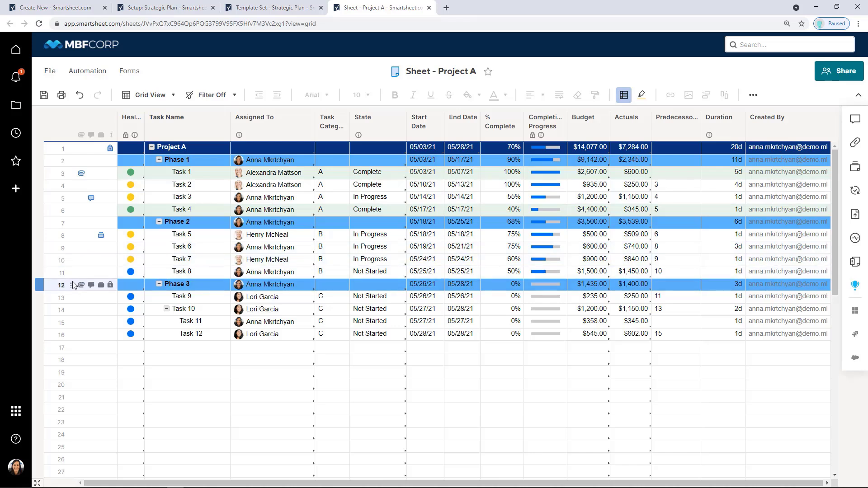
pyautogui.click(265, 273)
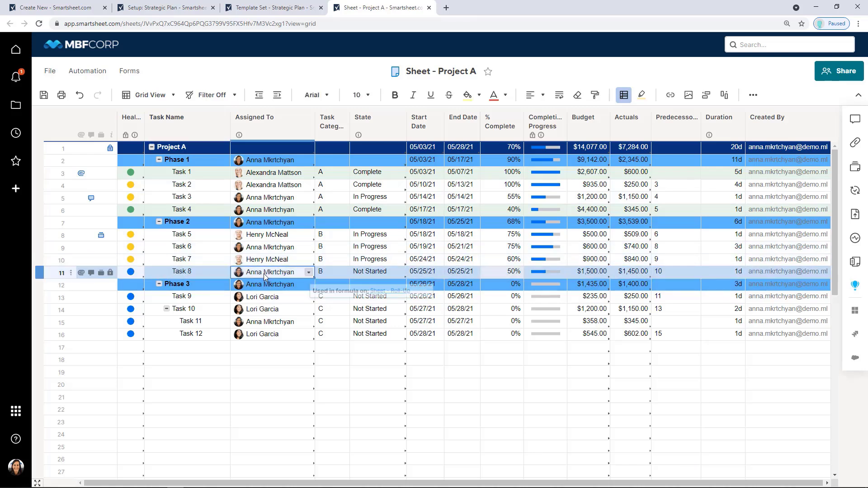
pyautogui.moveTo(265, 275)
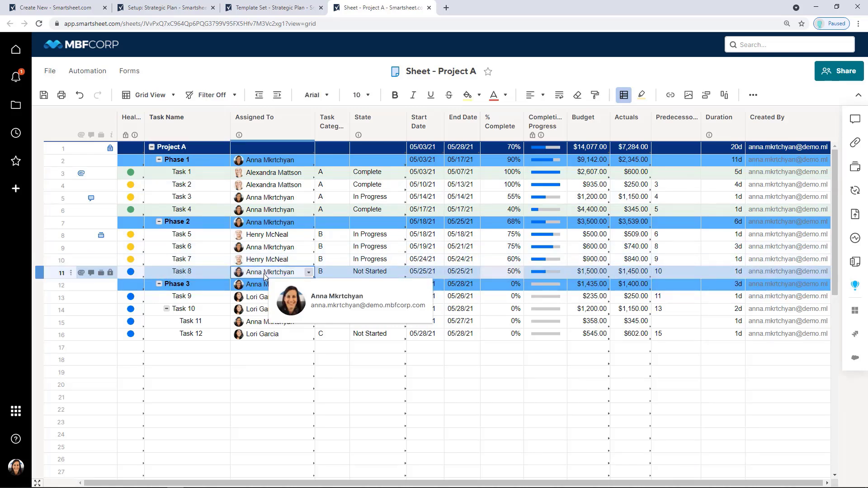
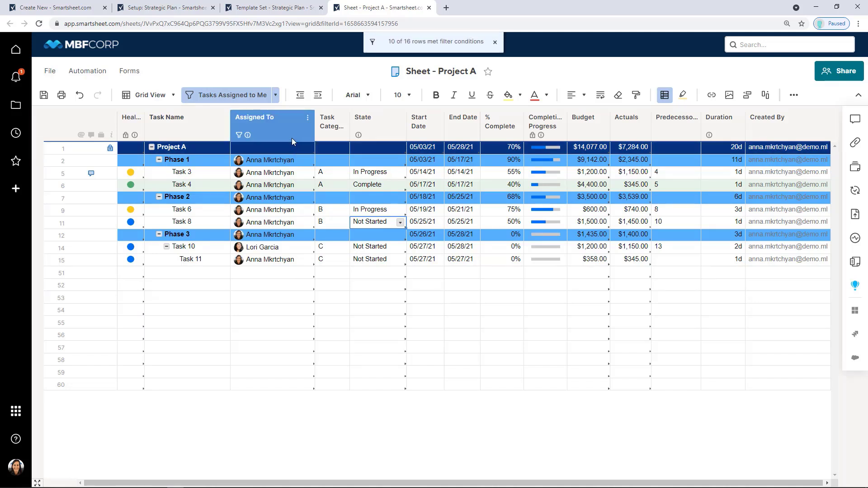
# Review the saved filters and the Assigned To column's options, and turn off the Tasks Assigned to Me filter.
pyautogui.click(276, 96)
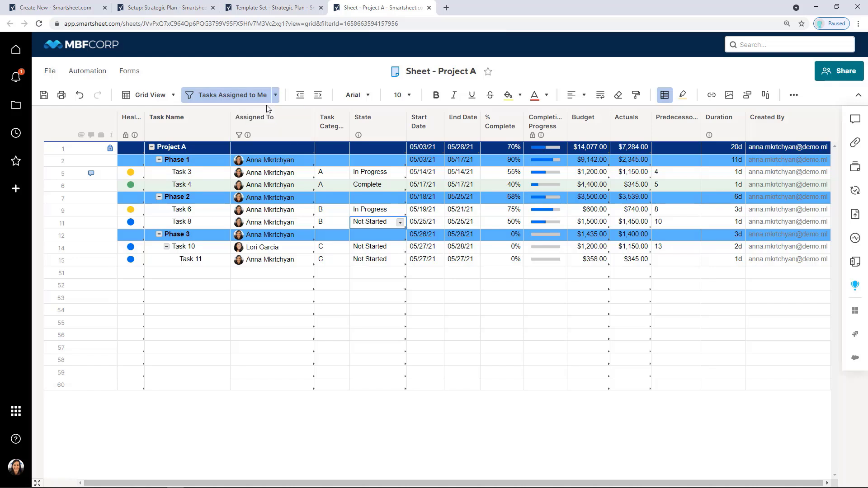
pyautogui.click(276, 96)
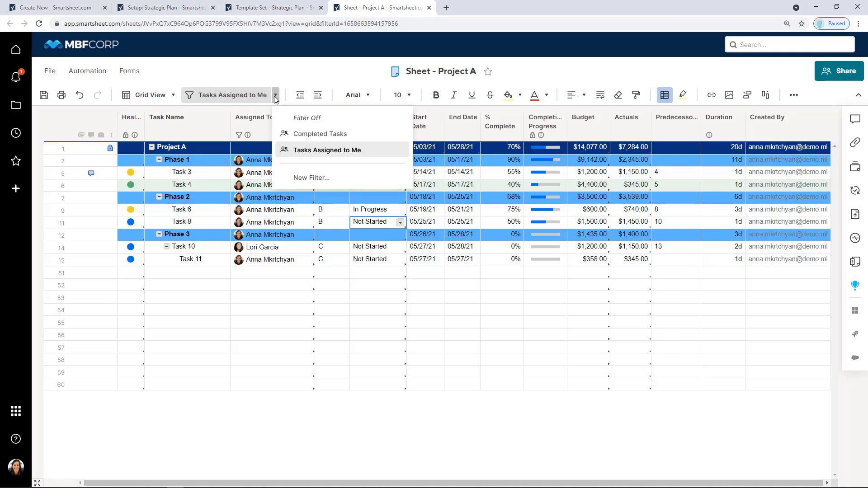
pyautogui.rightClick(254, 124)
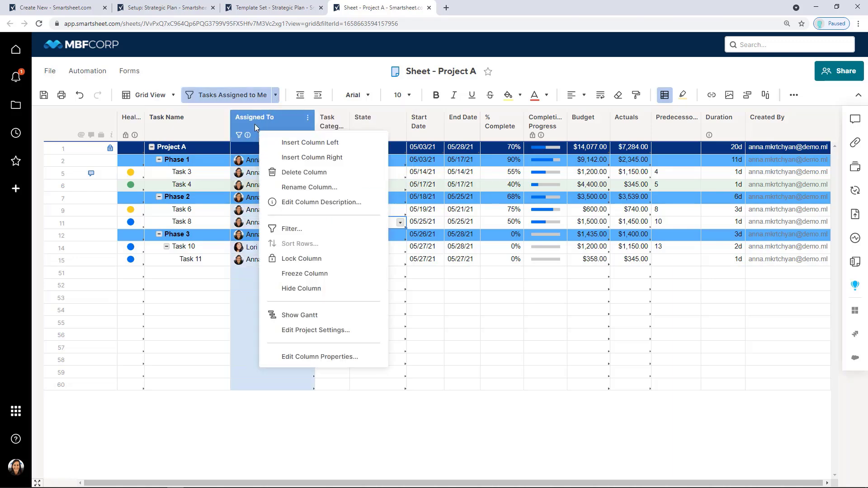
pyautogui.click(187, 95)
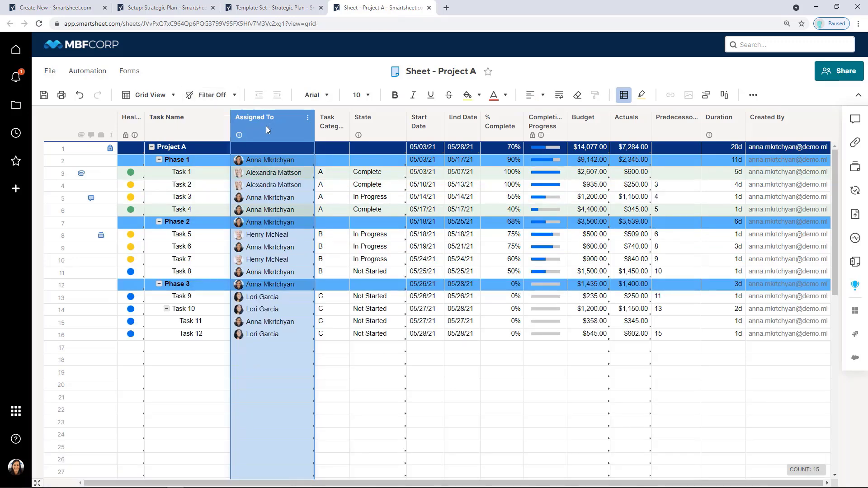
# Start a new filter on the State column with the condition State is one of Complete.
pyautogui.rightClick(357, 126)
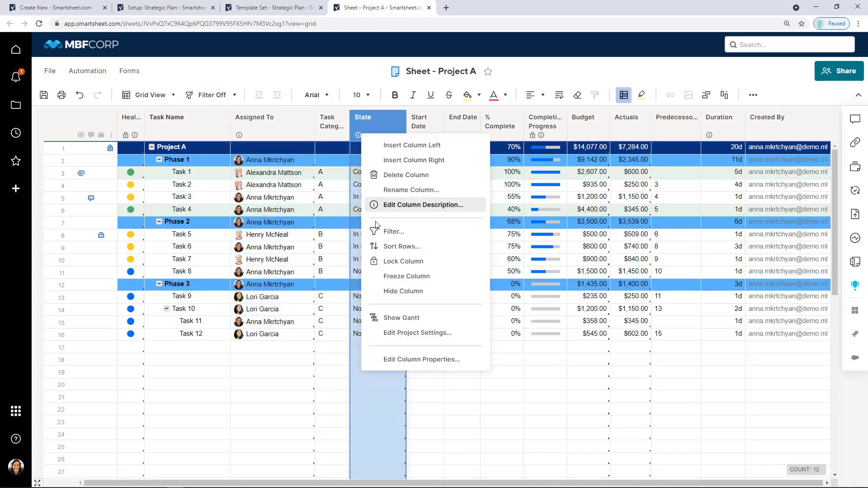
pyautogui.click(390, 237)
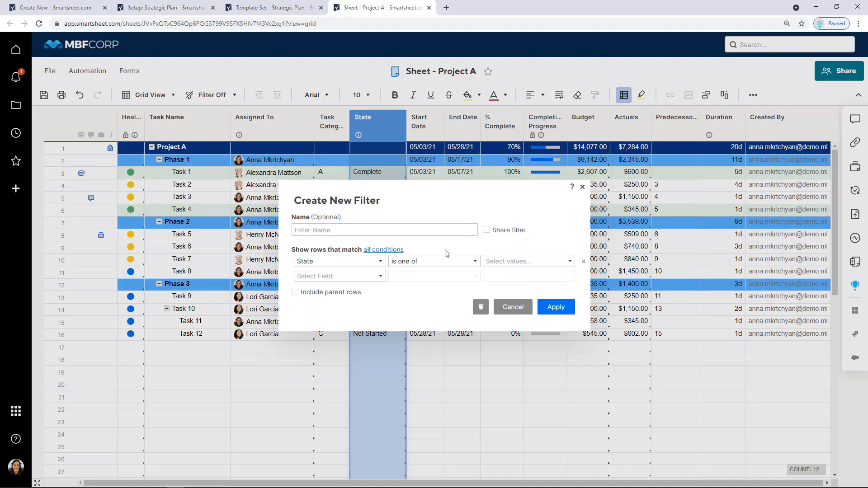
pyautogui.click(507, 262)
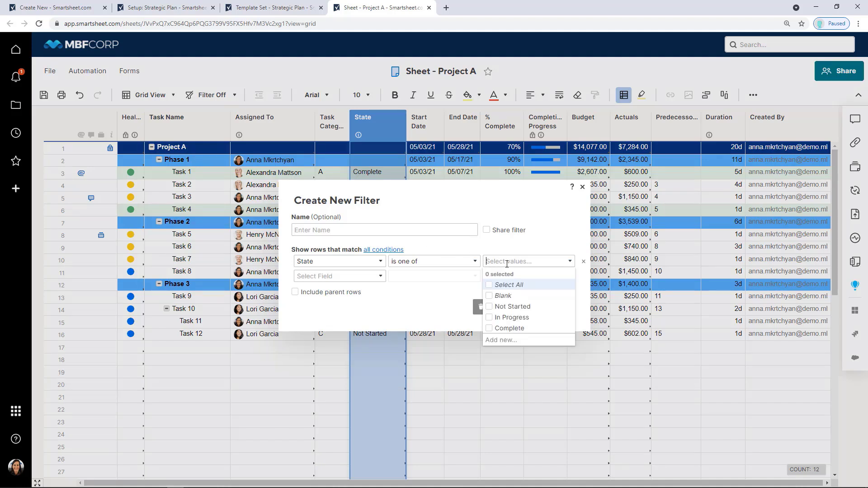
pyautogui.click(519, 329)
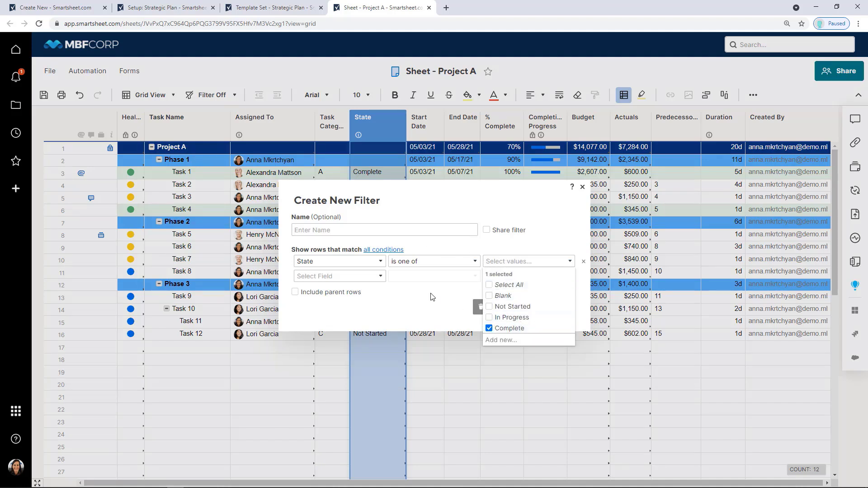
# Name the filter Complete Tasks, include parent rows, share it and apply it to the sheet.
pyautogui.click(395, 229)
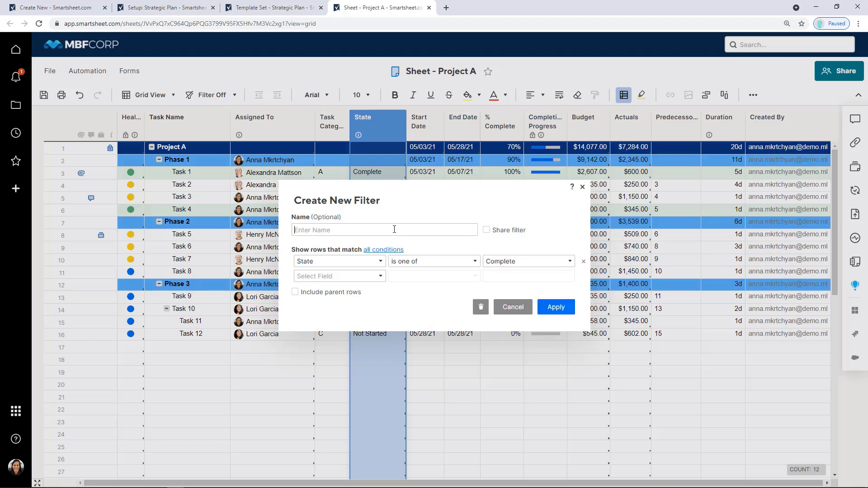
pyautogui.write('Complete Tasks')
pyautogui.click(337, 293)
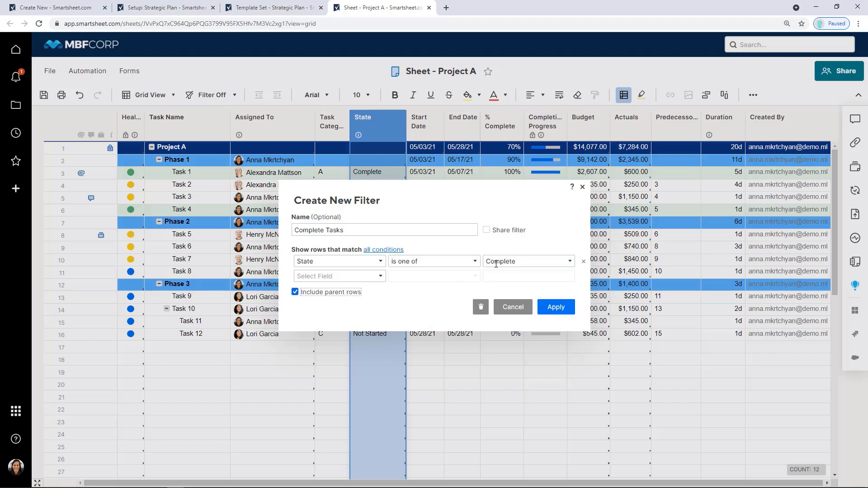
pyautogui.click(487, 230)
pyautogui.click(488, 232)
pyautogui.click(487, 233)
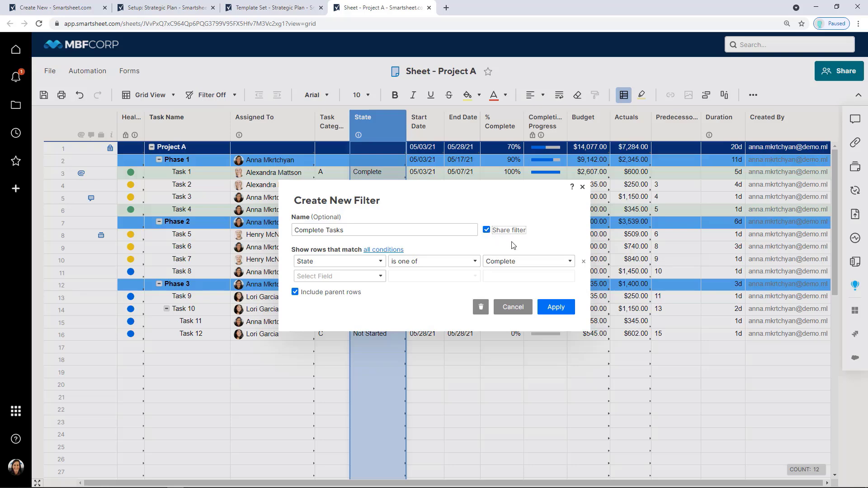
pyautogui.click(557, 308)
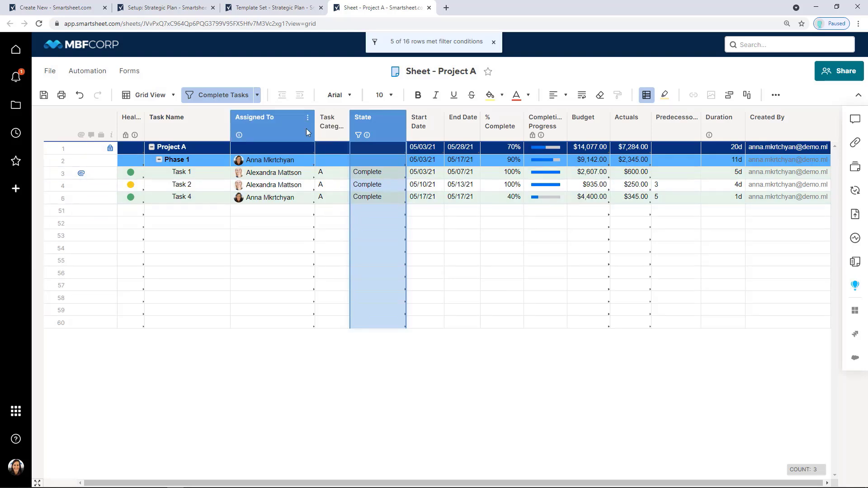
# Review the list of saved filters and turn off the Complete Tasks filter.
pyautogui.click(258, 97)
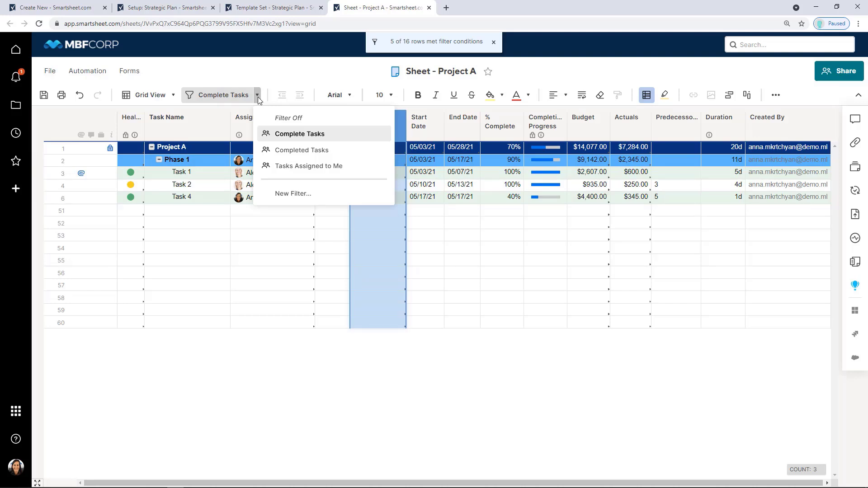
pyautogui.click(189, 94)
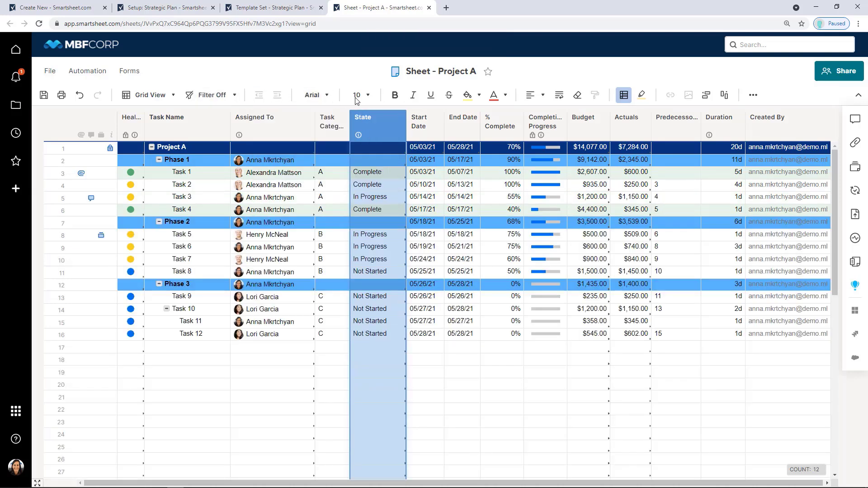
# In the conditional formatting rule for Health is 'Green', set both the background fill and the task bar to medium green.
pyautogui.click(623, 97)
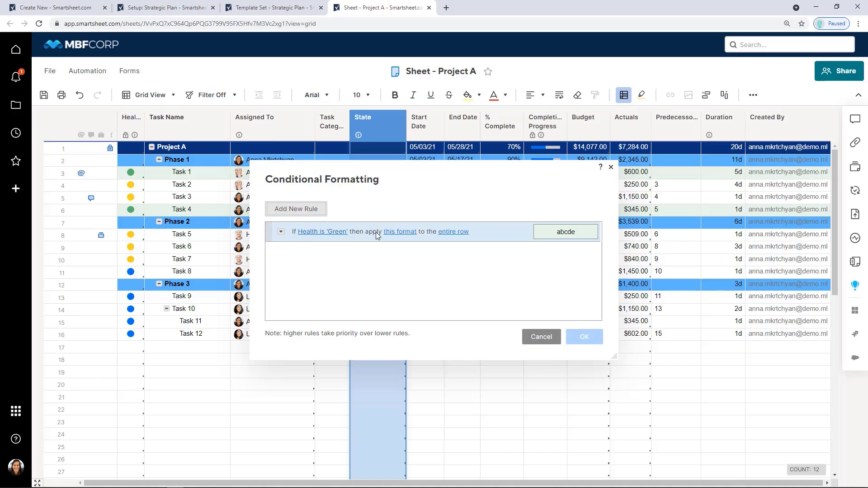
pyautogui.click(398, 234)
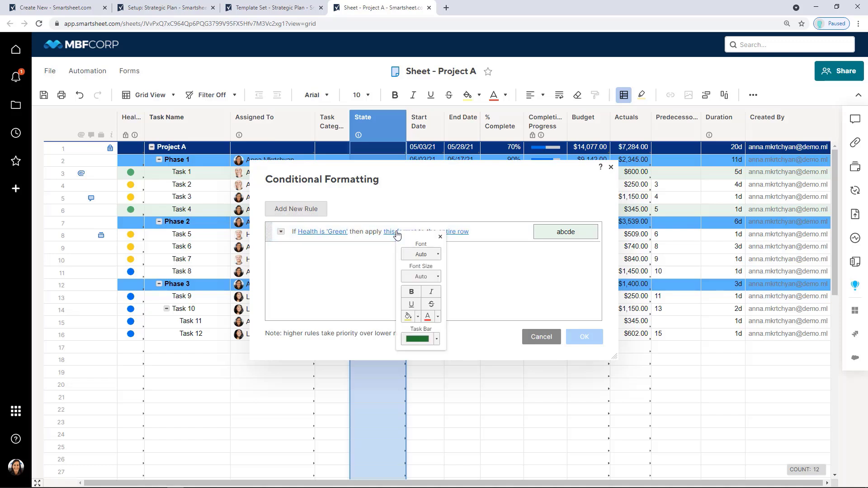
pyautogui.click(437, 340)
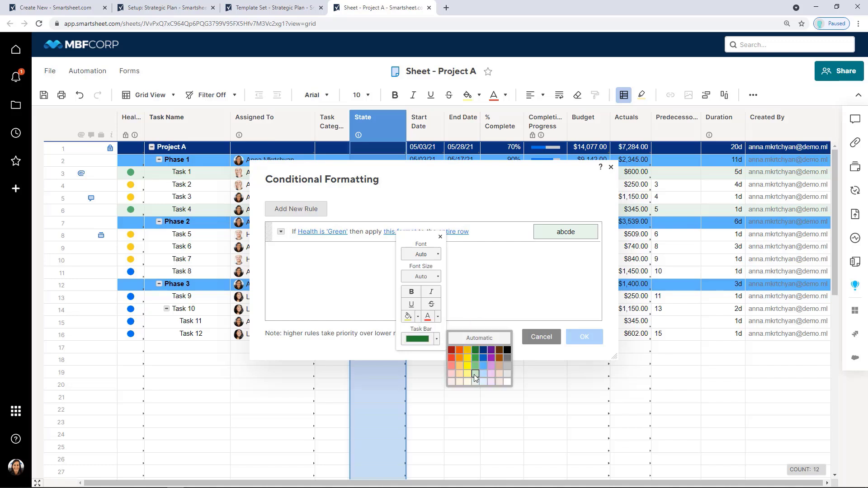
pyautogui.click(475, 372)
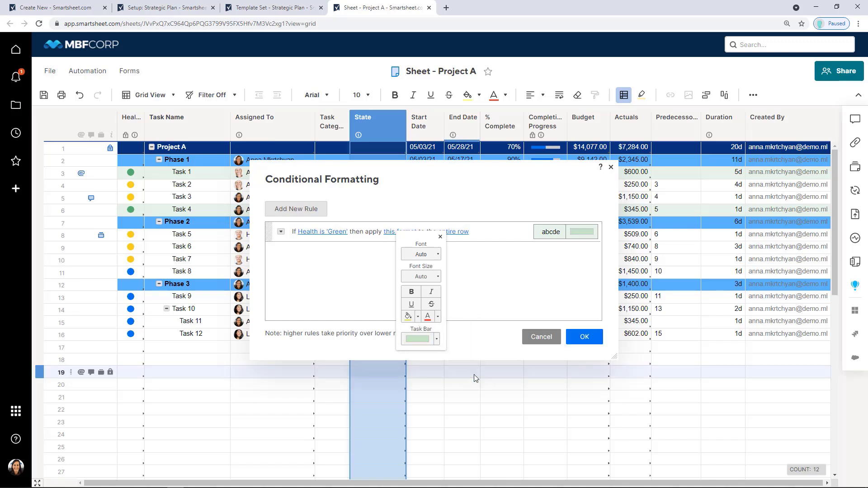
pyautogui.click(418, 319)
pyautogui.click(475, 340)
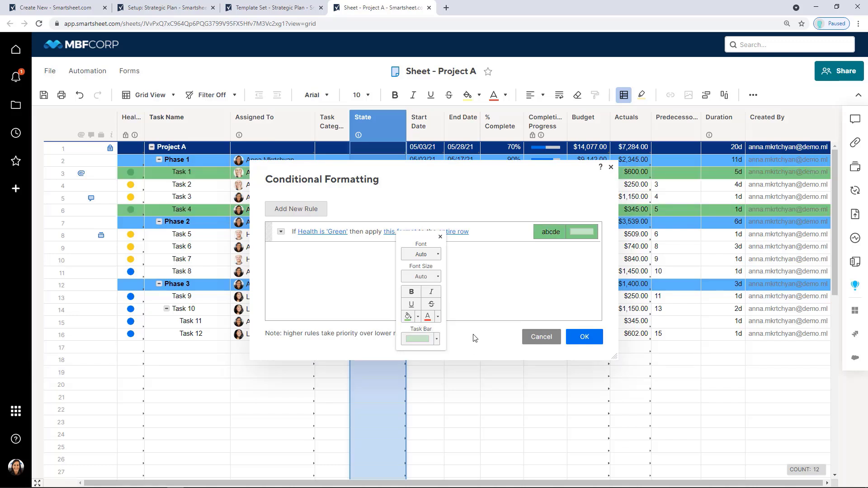
pyautogui.click(437, 339)
pyautogui.click(475, 366)
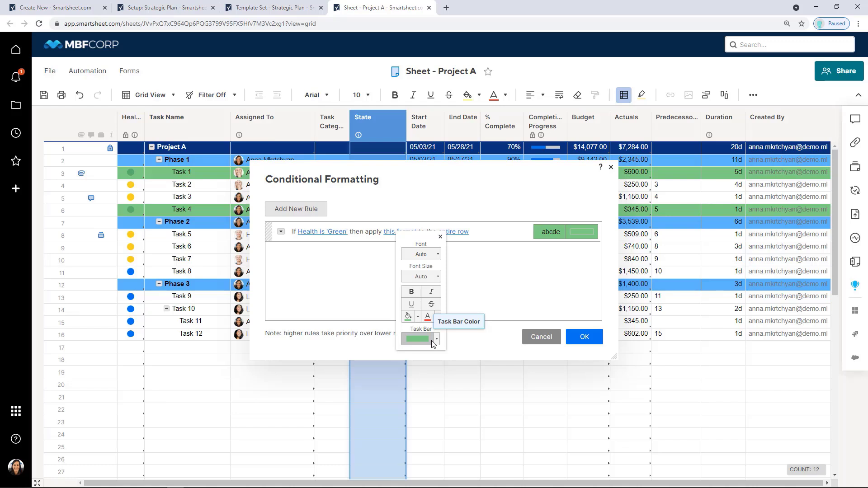
pyautogui.click(472, 249)
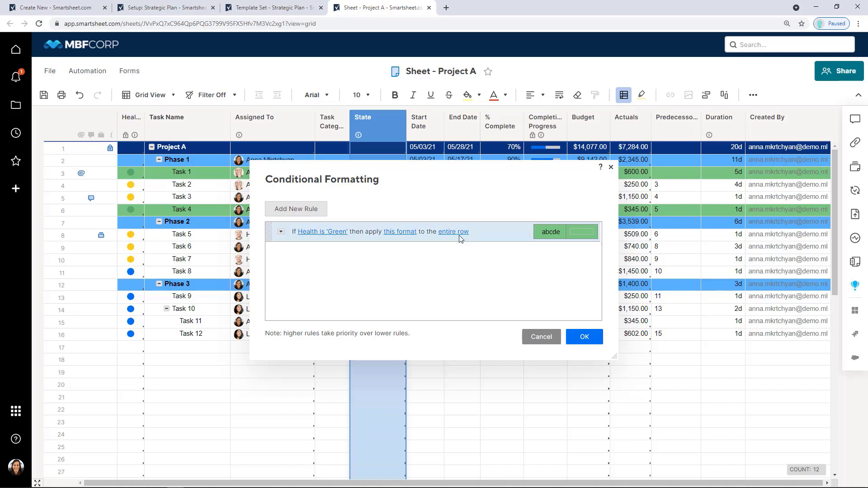
# Keep the Health rule's format applied to the entire row and save the conditional formatting.
pyautogui.click(456, 232)
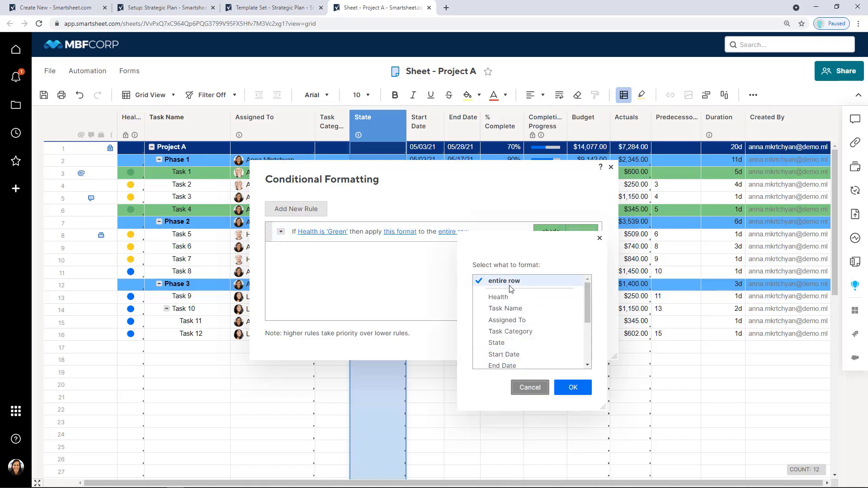
pyautogui.click(566, 388)
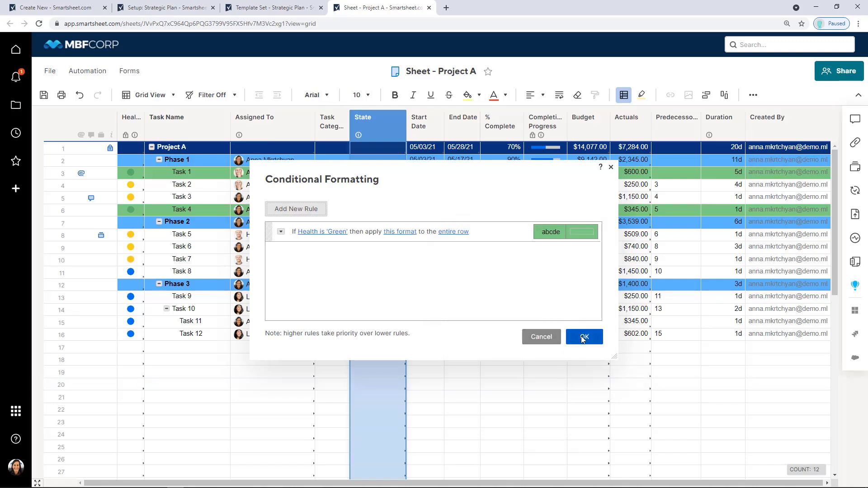
pyautogui.click(584, 338)
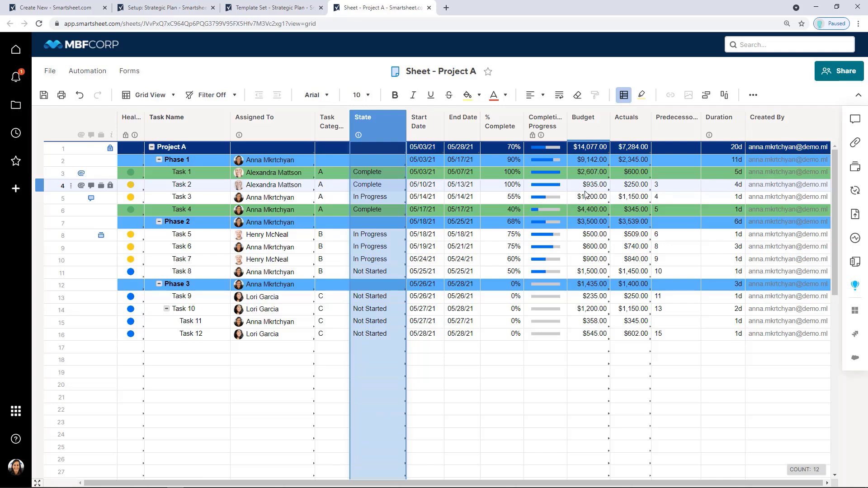
# Turn on Highlight Changes for the last hour and move its dialog aside to inspect the changed cells.
pyautogui.click(402, 199)
pyautogui.moveTo(266, 303)
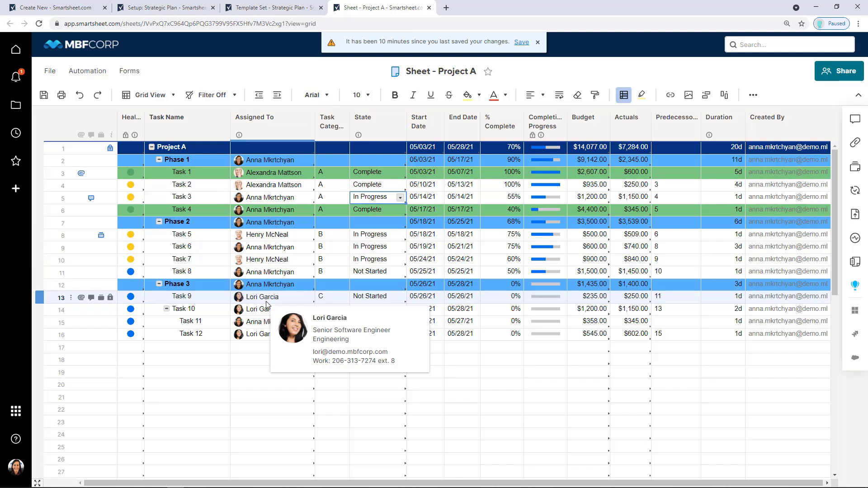
pyautogui.click(266, 300)
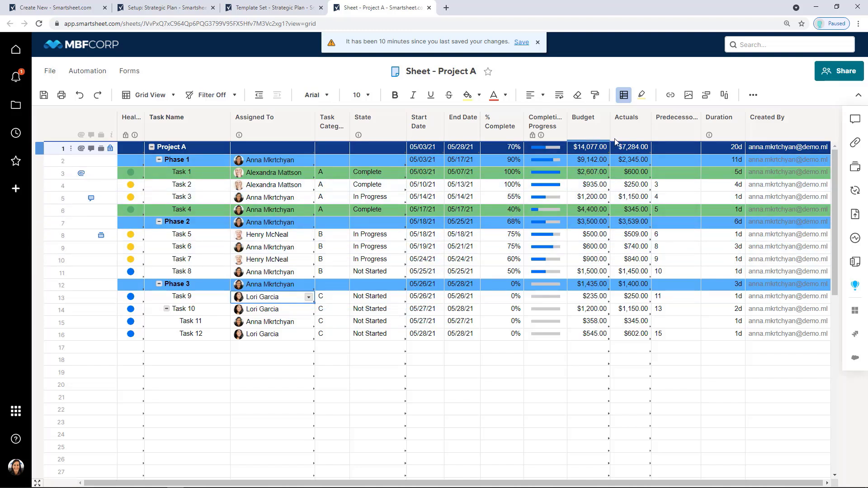
pyautogui.click(642, 95)
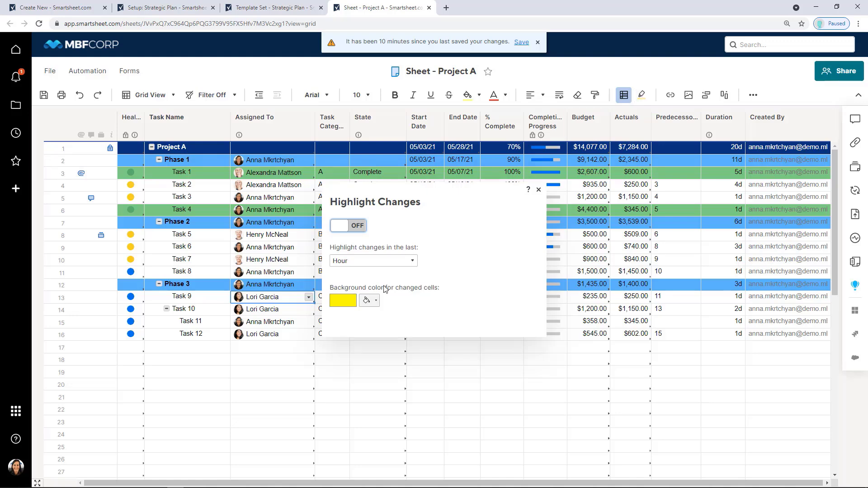
pyautogui.click(355, 227)
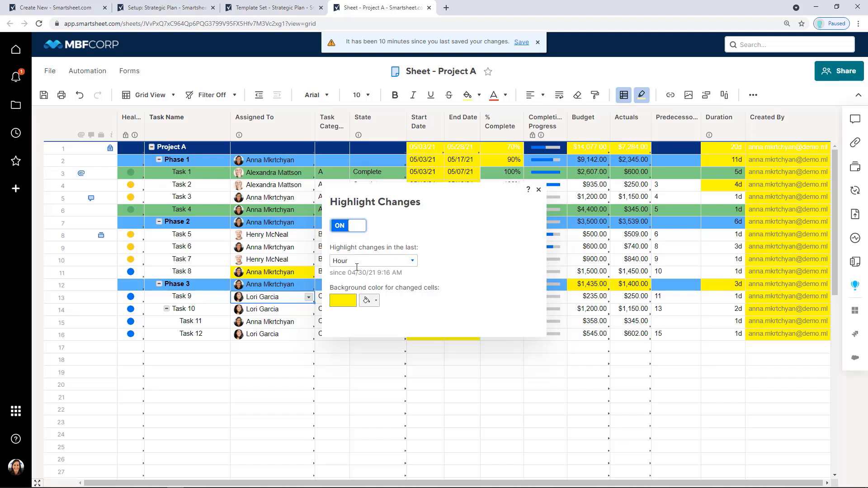
pyautogui.moveTo(390, 190); pyautogui.dragTo(429, 323)
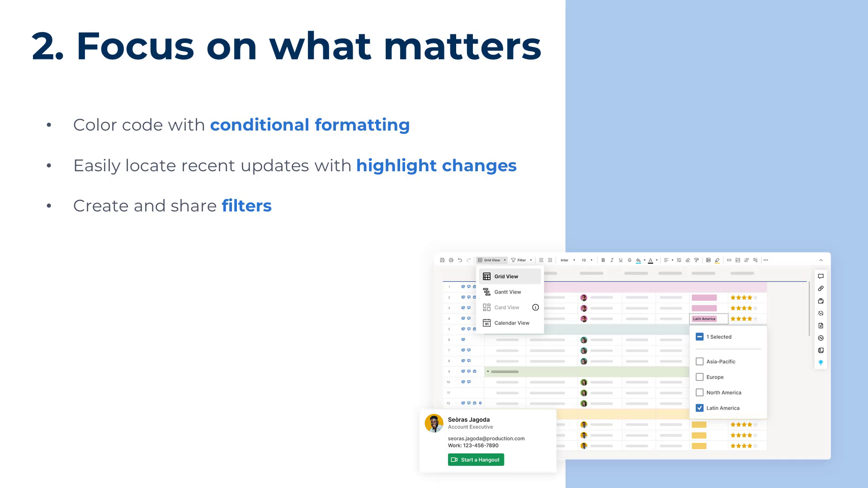
pyautogui.press('Right')
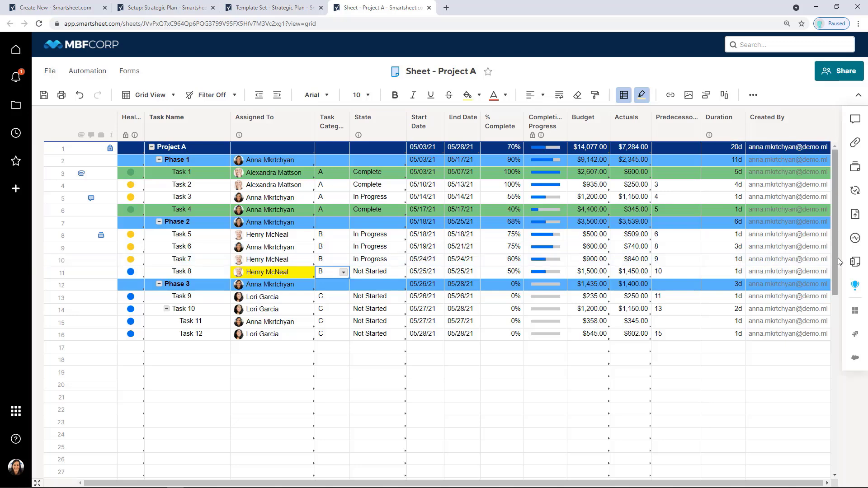
# Open the Sheet Summary and look through its complete list of fields.
pyautogui.click(855, 263)
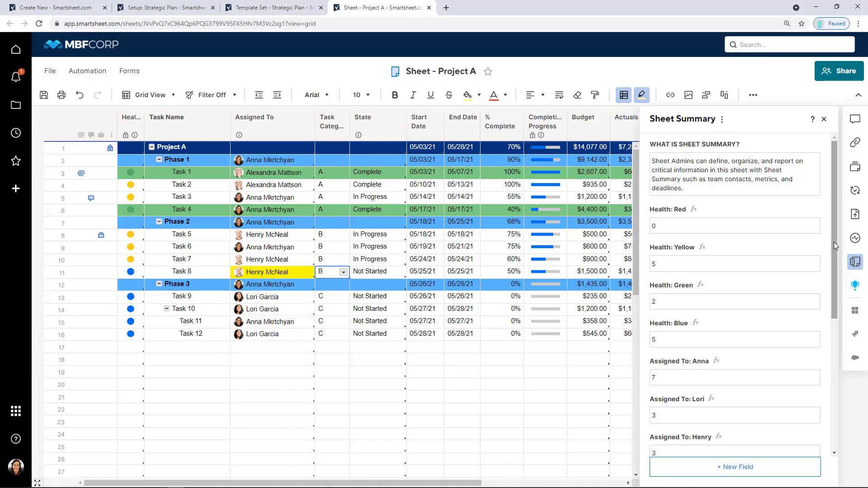
pyautogui.moveTo(833, 243); pyautogui.dragTo(833, 406)
pyautogui.moveTo(837, 365); pyautogui.dragTo(839, 197)
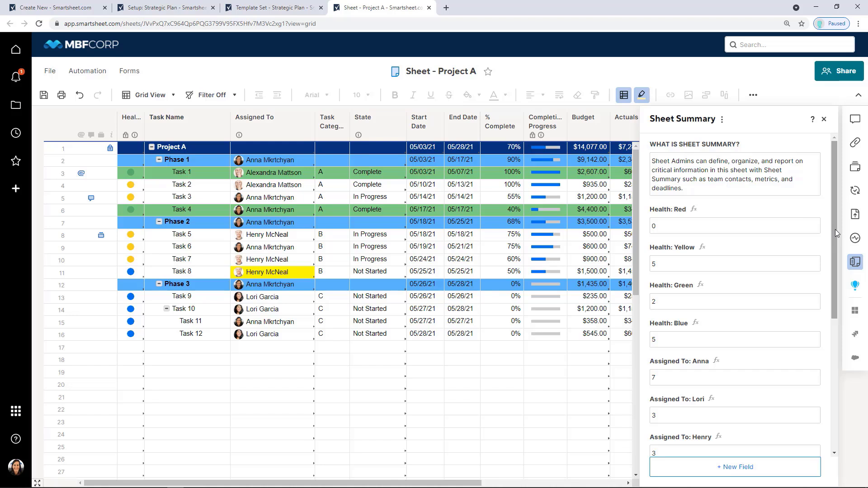
# Examine the COUNTIF formulas behind the Health: Yellow, Health: Green and first Assigned To summary fields without changing them.
pyautogui.click(731, 261)
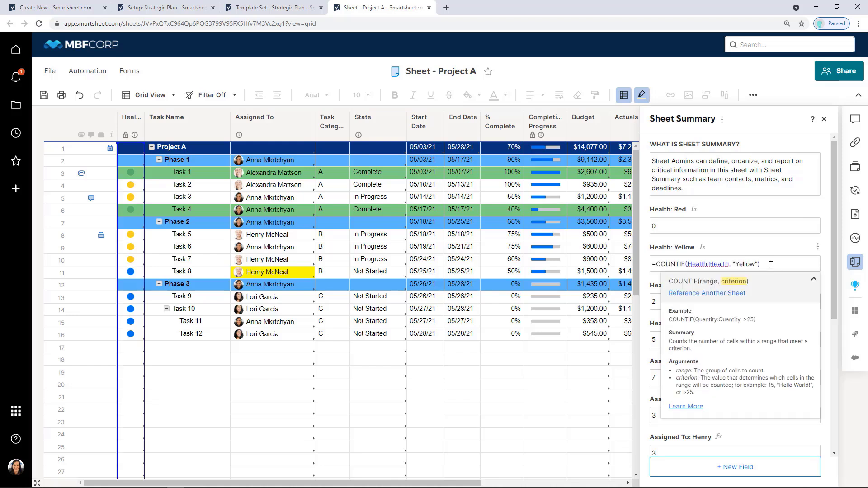
pyautogui.press('Escape')
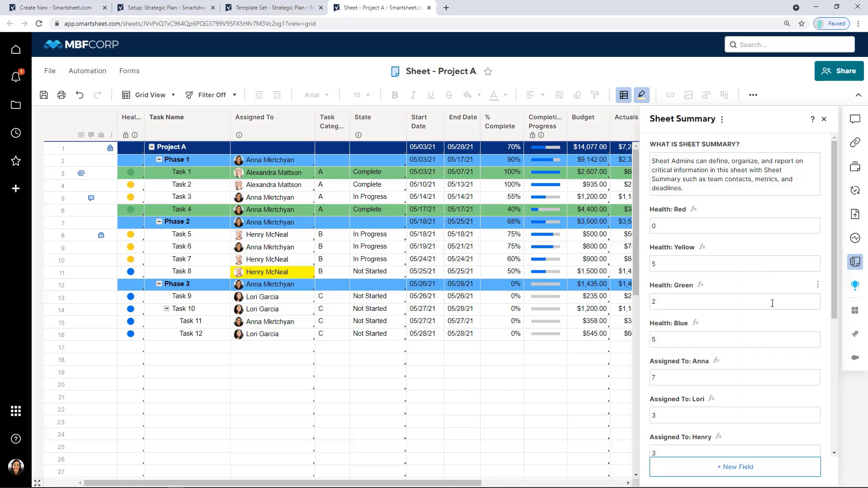
pyautogui.click(772, 303)
pyautogui.press('Escape')
pyautogui.click(749, 383)
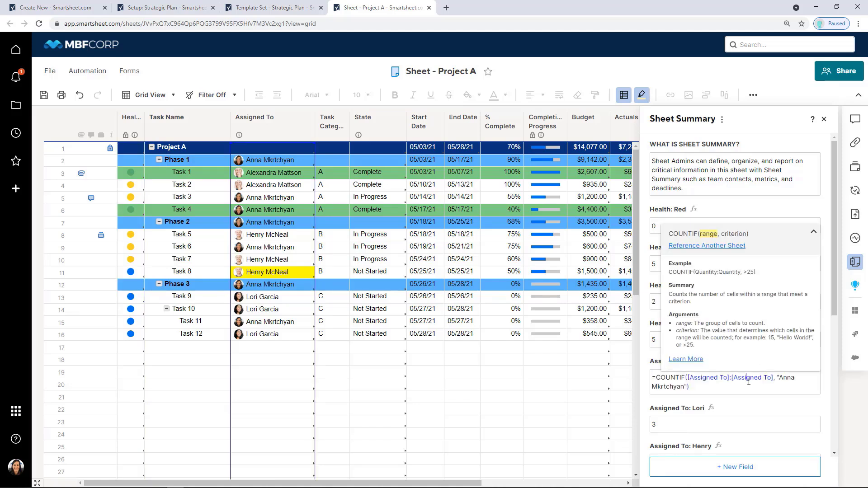
pyautogui.press('Escape')
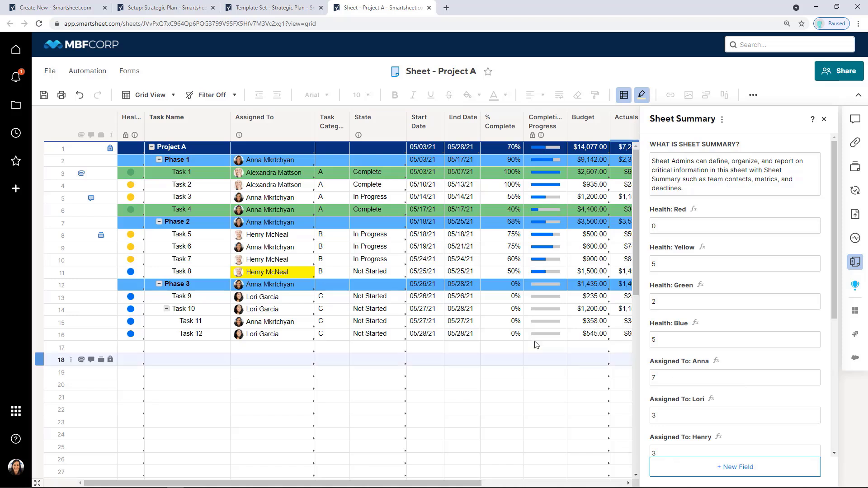
# Reassign Task 8 to the person assigned to Task 6 and close the Sheet Summary.
pyautogui.click(297, 274)
pyautogui.click(308, 272)
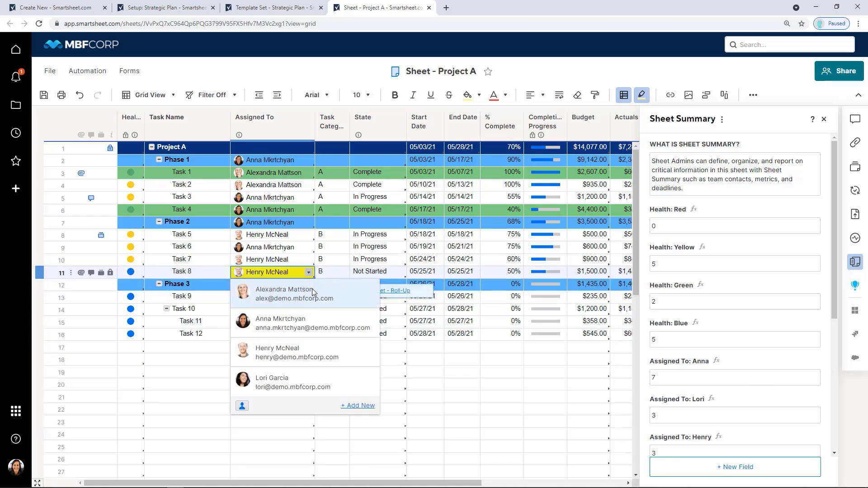
pyautogui.click(310, 326)
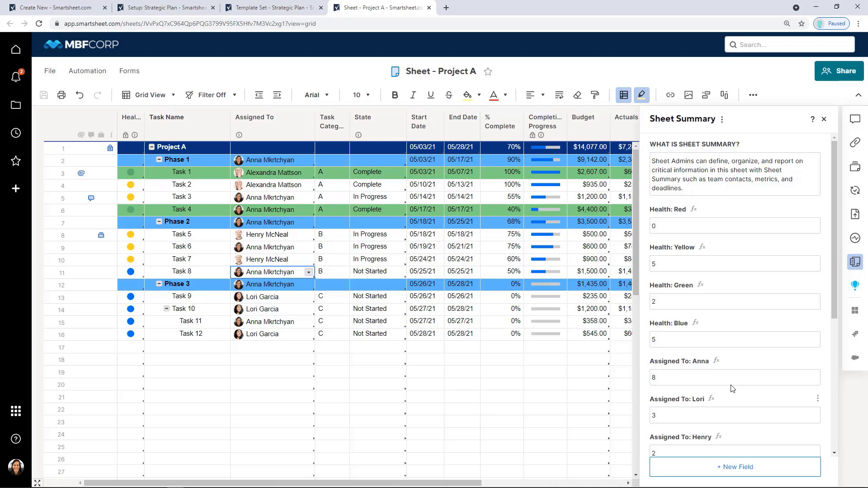
pyautogui.click(824, 118)
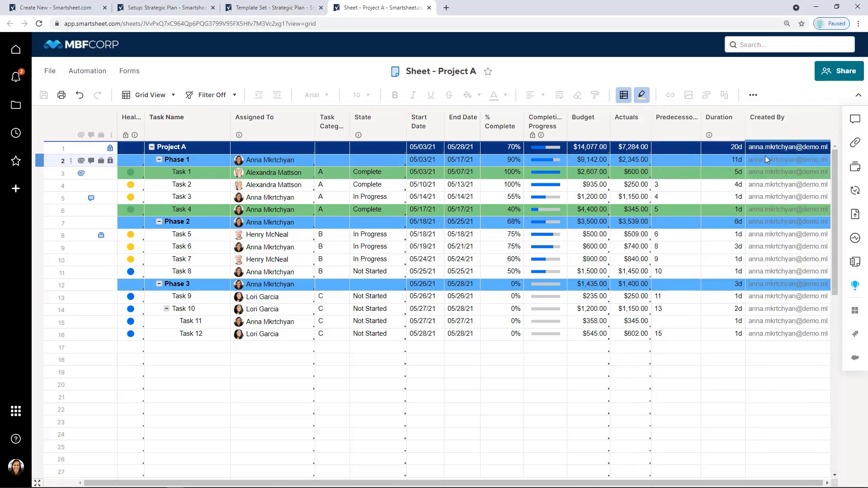
# Zoom the page out one level and review the list of formula functions available for the sheet.
pyautogui.click(751, 150)
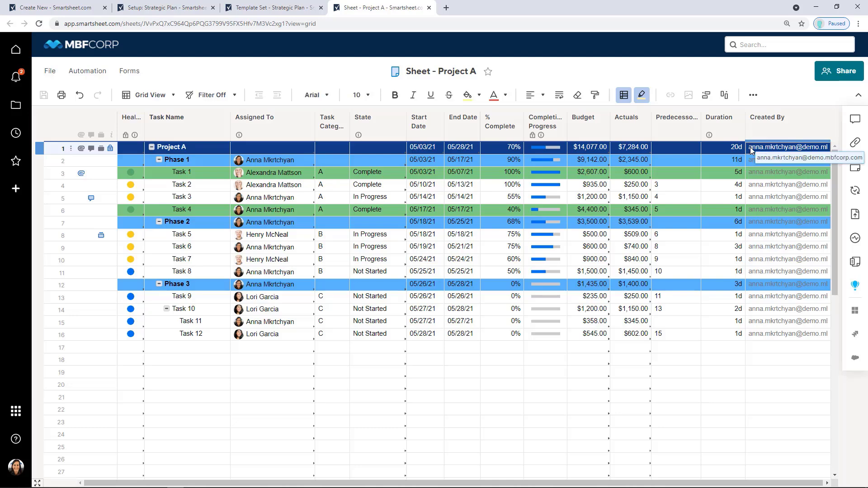
pyautogui.hotkey('ctrl', '-')
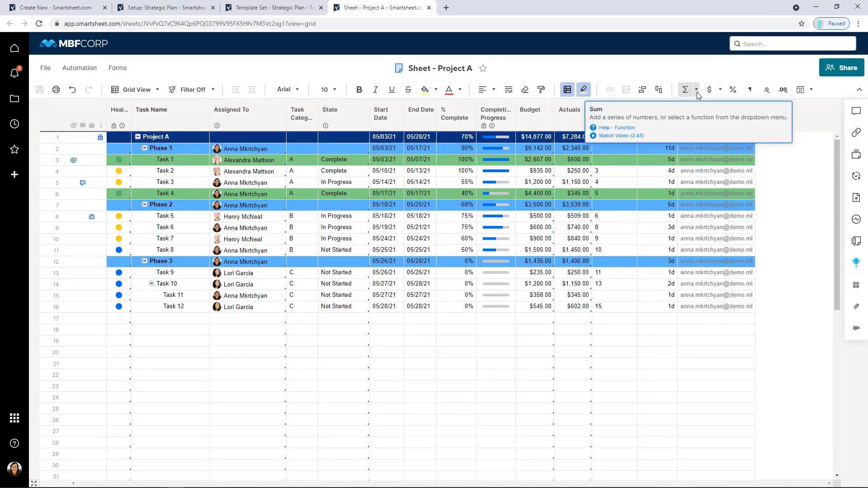
pyautogui.click(697, 92)
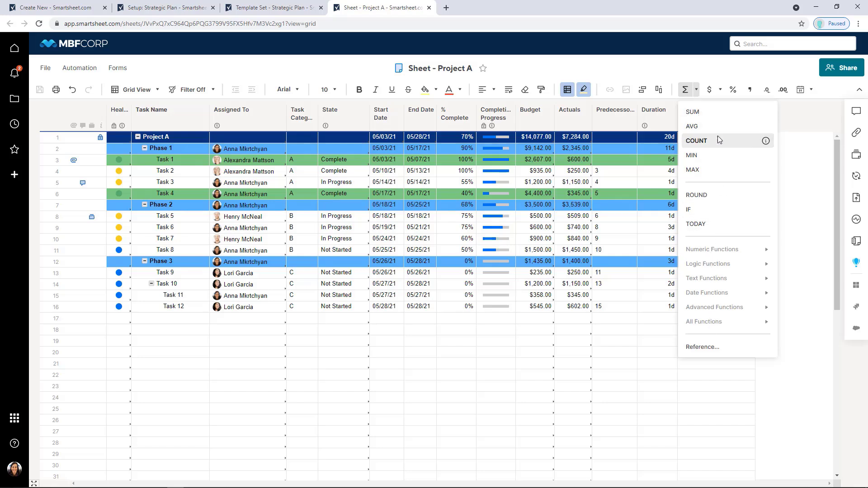
pyautogui.moveTo(725, 128)
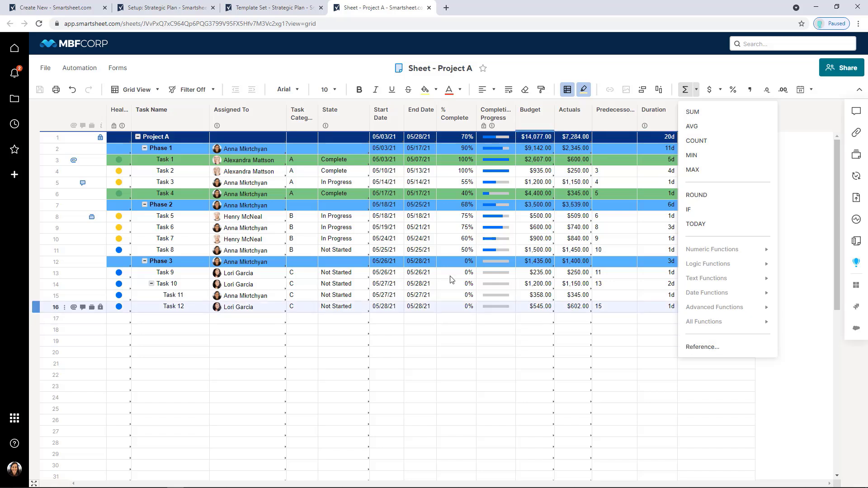
# Widen the Health column to fit its full title and check the color options for the Phase 1 row.
pyautogui.click(127, 120)
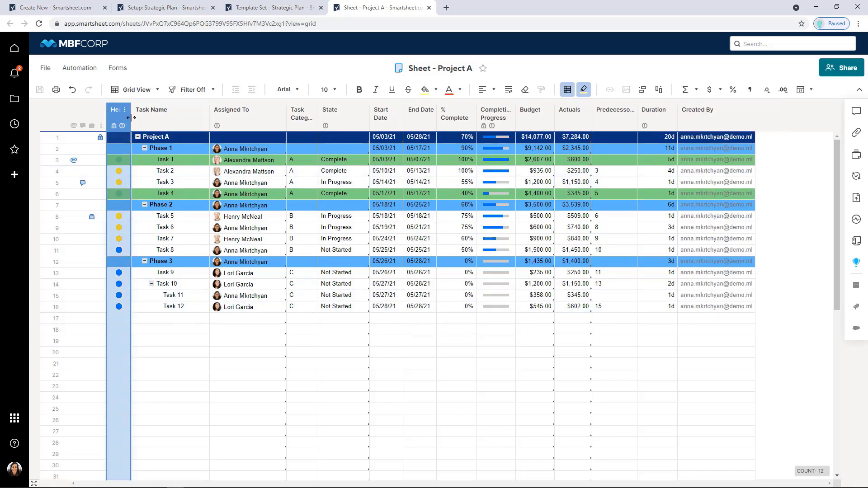
pyautogui.moveTo(132, 117); pyautogui.dragTo(144, 118)
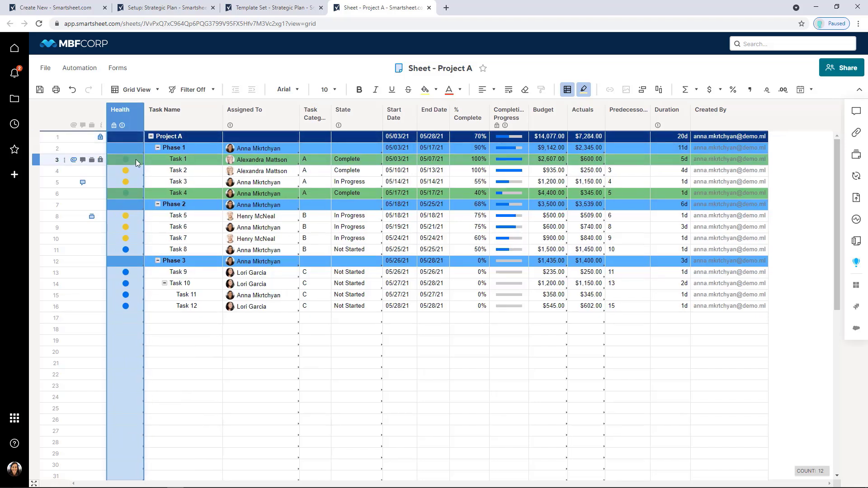
pyautogui.click(139, 147)
pyautogui.click(139, 148)
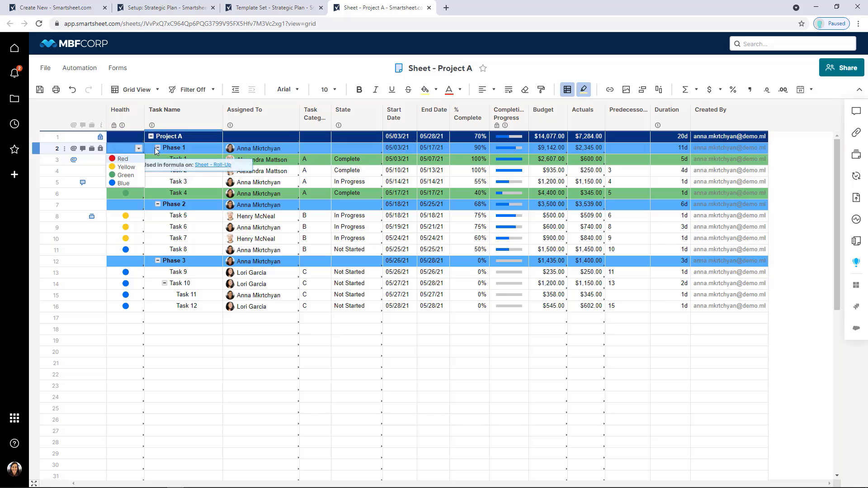
pyautogui.click(155, 148)
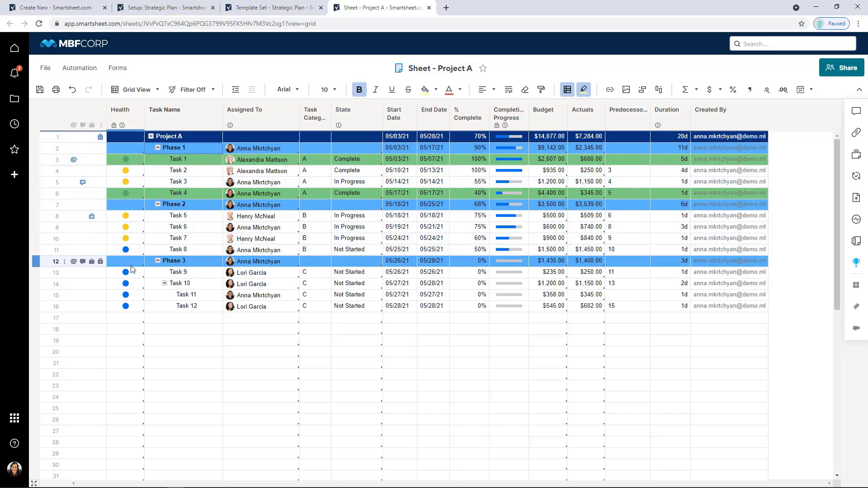
# Examine the nested IF formula in Task 1's Health cell and the State value it refers to, keeping it unchanged.
pyautogui.click(131, 159)
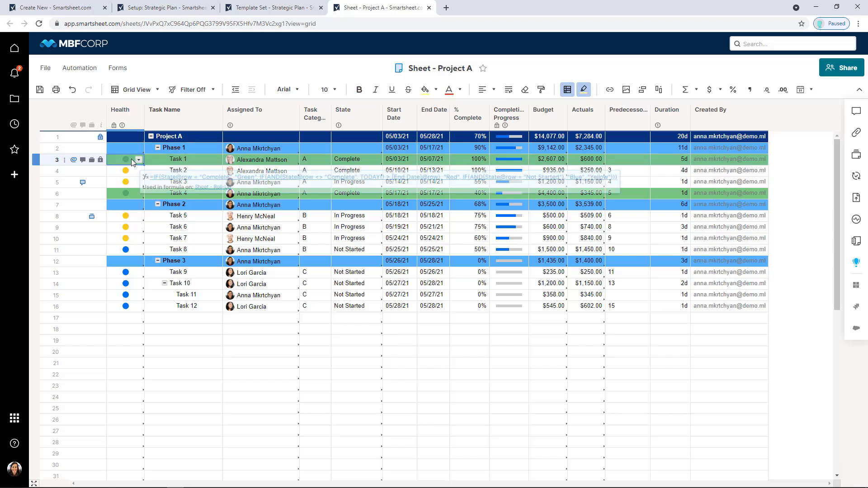
pyautogui.click(131, 159)
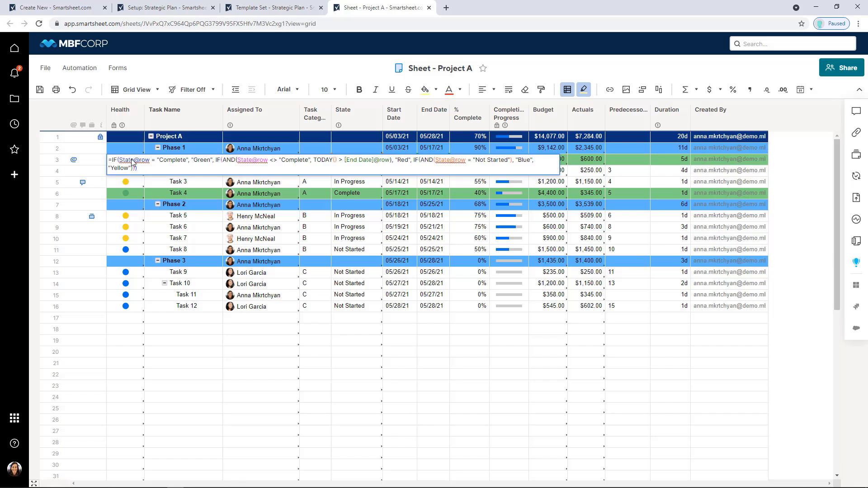
pyautogui.press('Return')
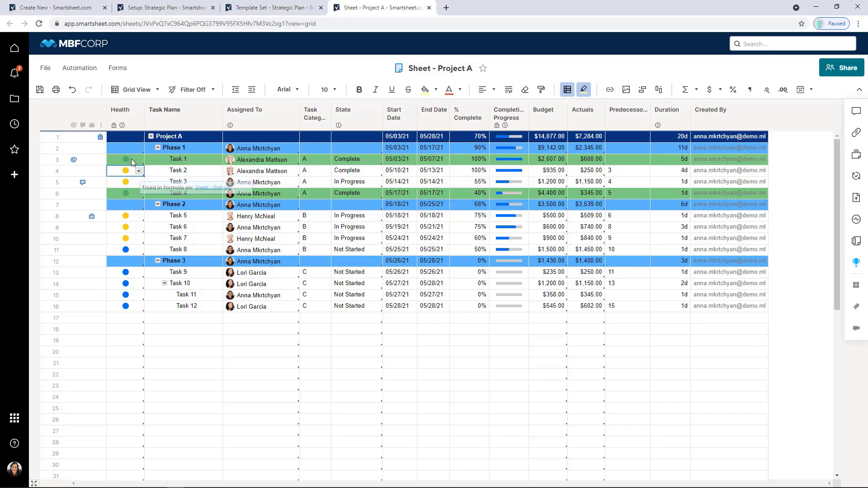
pyautogui.click(378, 162)
pyautogui.click(378, 163)
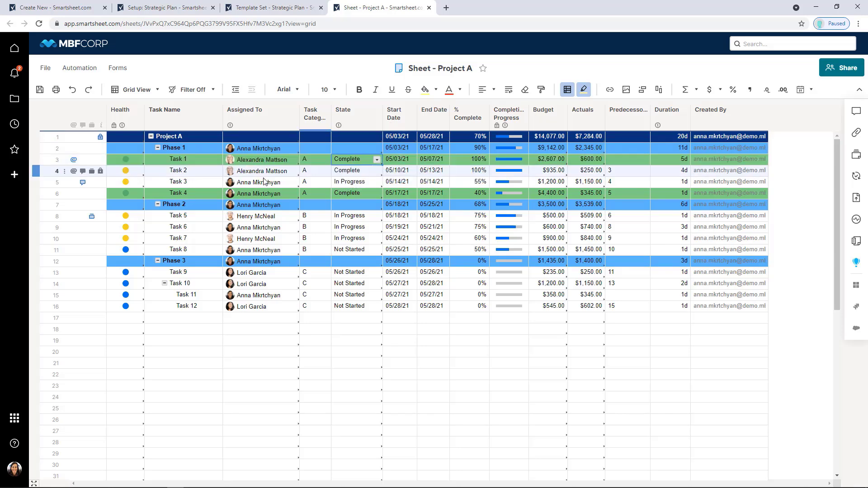
pyautogui.click(133, 163)
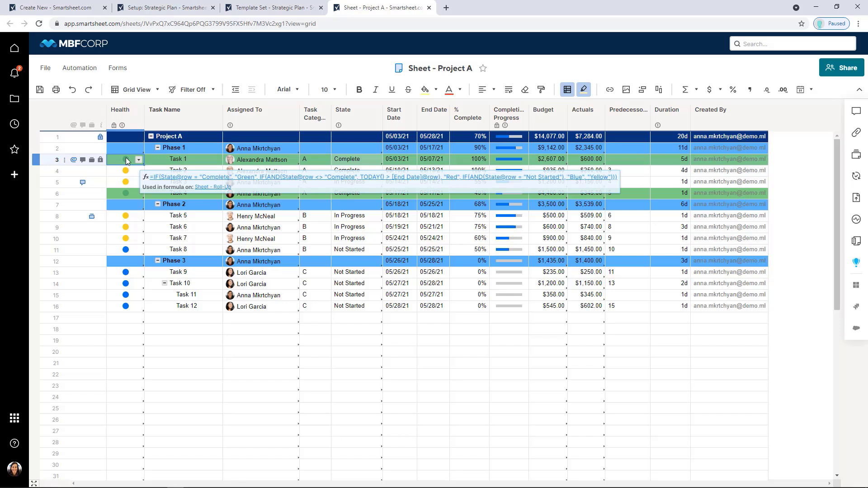
pyautogui.doubleClick(127, 161)
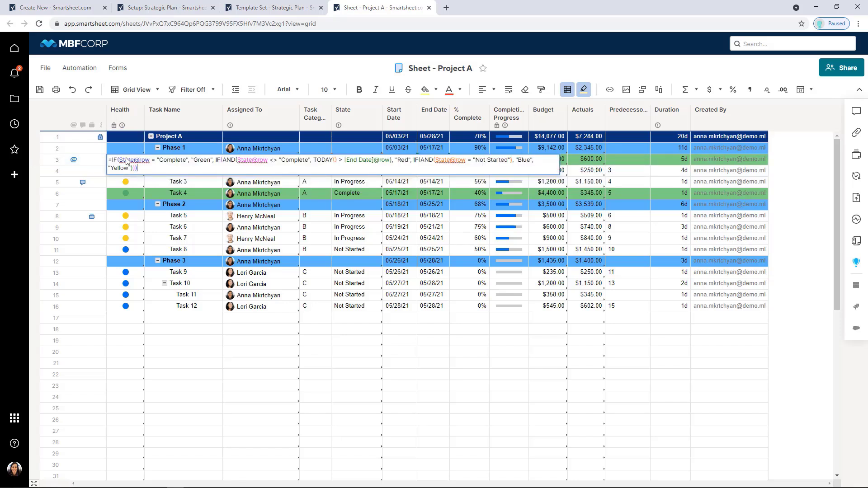
pyautogui.press('Return')
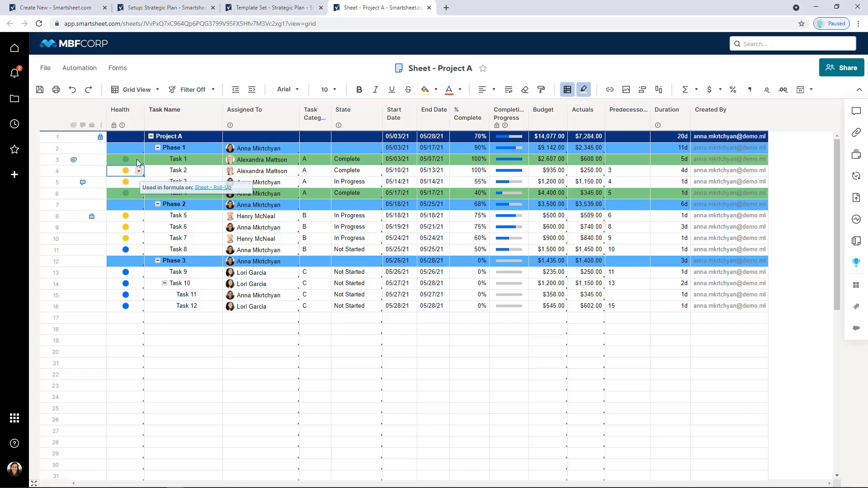
# Convert the formula in Task 1's Health cell to a column formula.
pyautogui.click(136, 160)
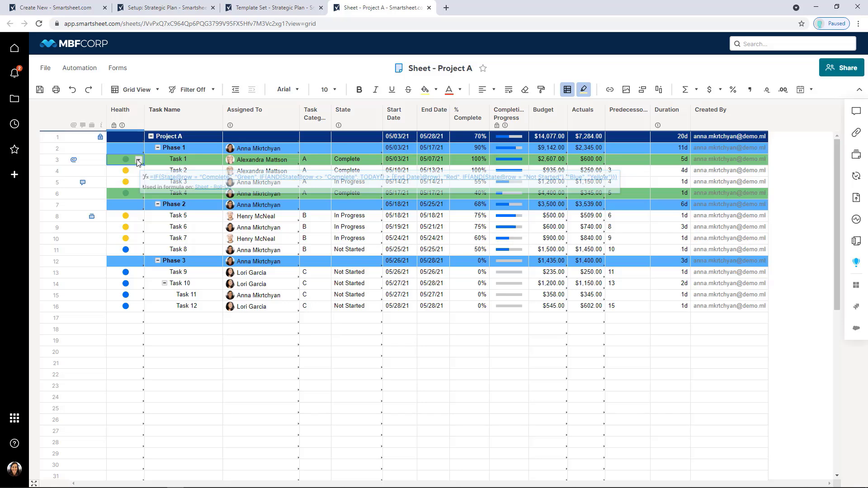
pyautogui.rightClick(137, 161)
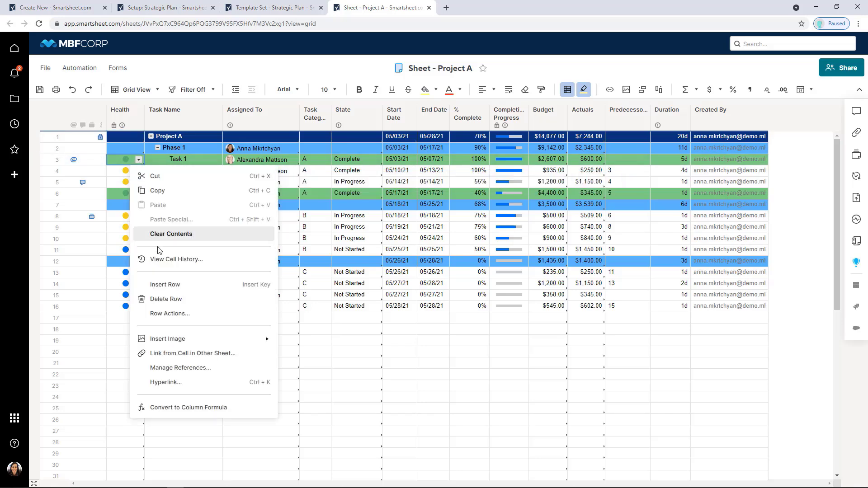
pyautogui.click(201, 411)
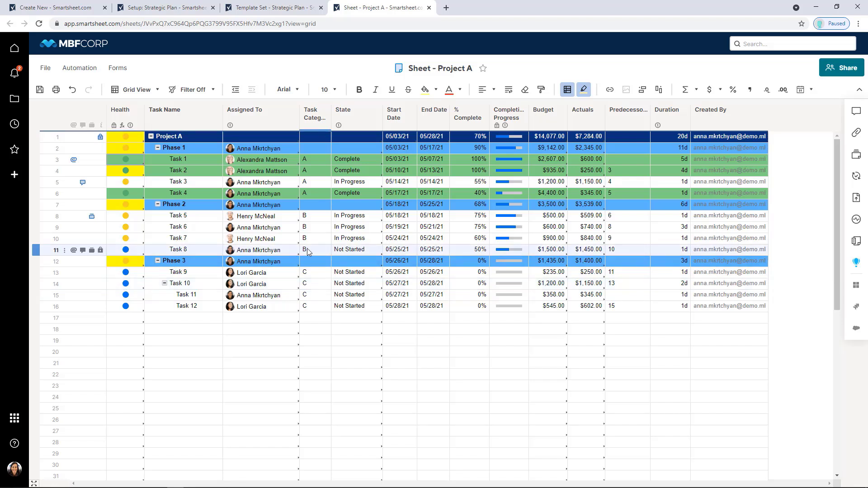
# Set Task 5's State to Complete and check the formula in its Health cell.
pyautogui.click(377, 219)
pyautogui.click(377, 219)
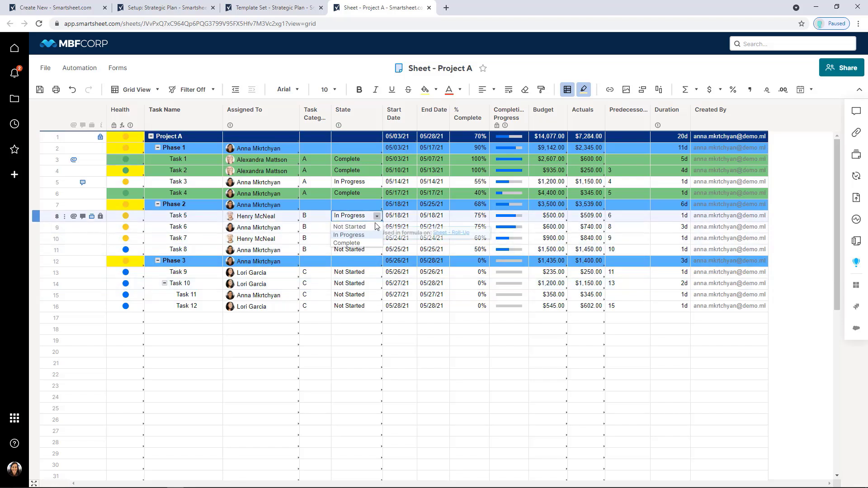
pyautogui.click(362, 247)
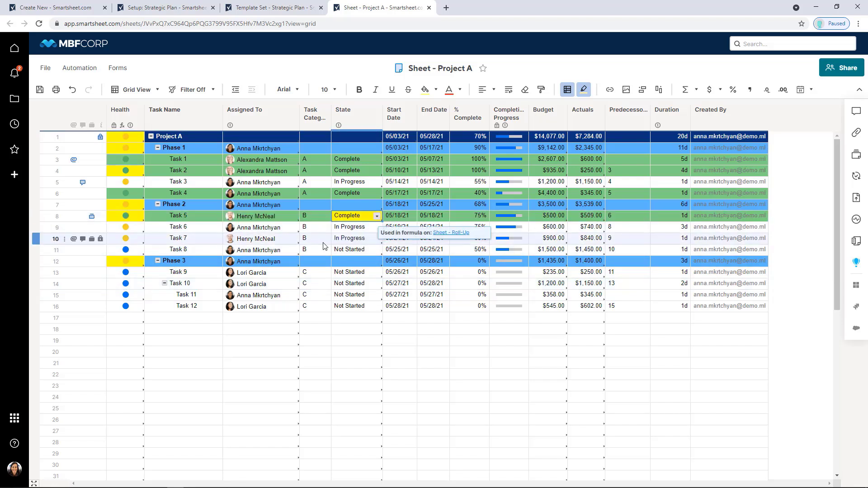
pyautogui.click(124, 220)
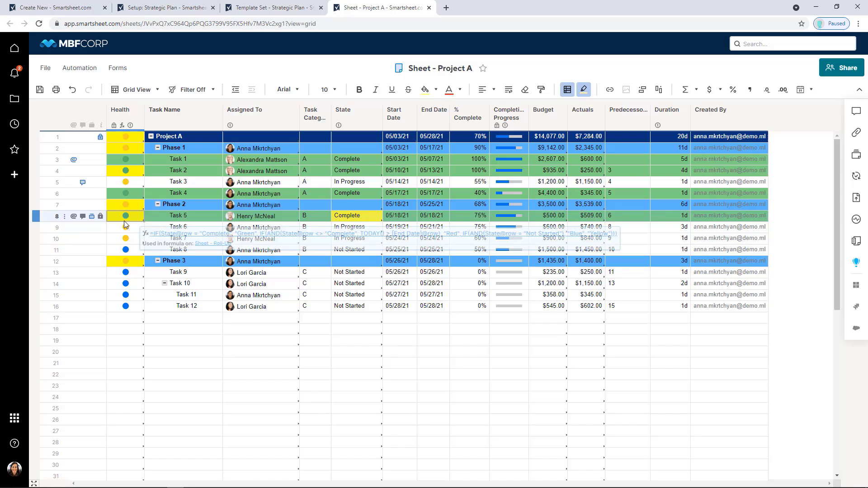